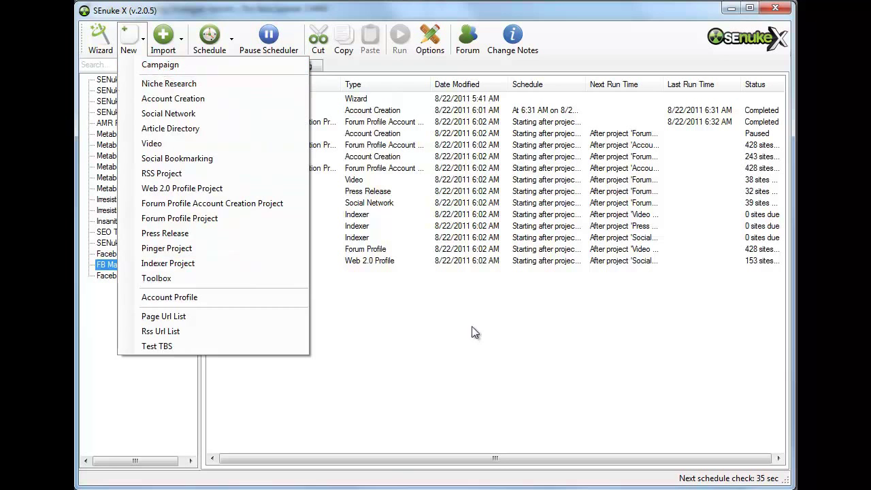
Dismiss the new-item list and select the FB Mark Strat Daily campaign
left_click(460, 306)
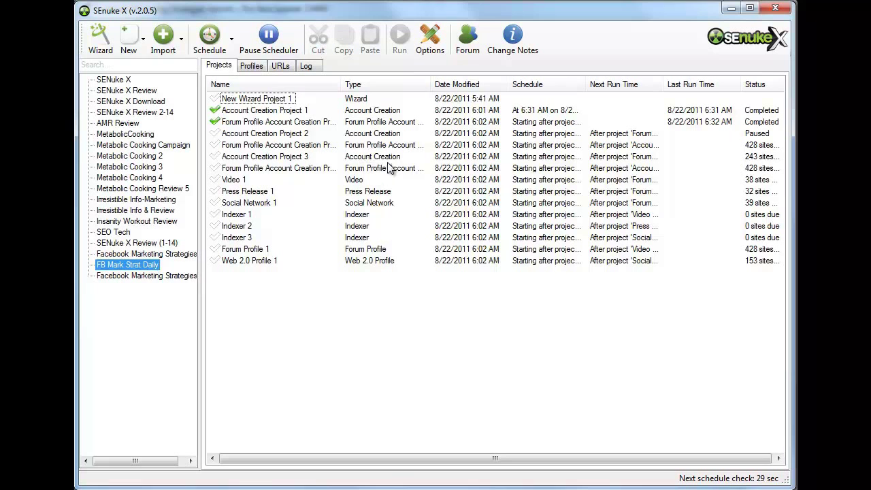
left_click(128, 275)
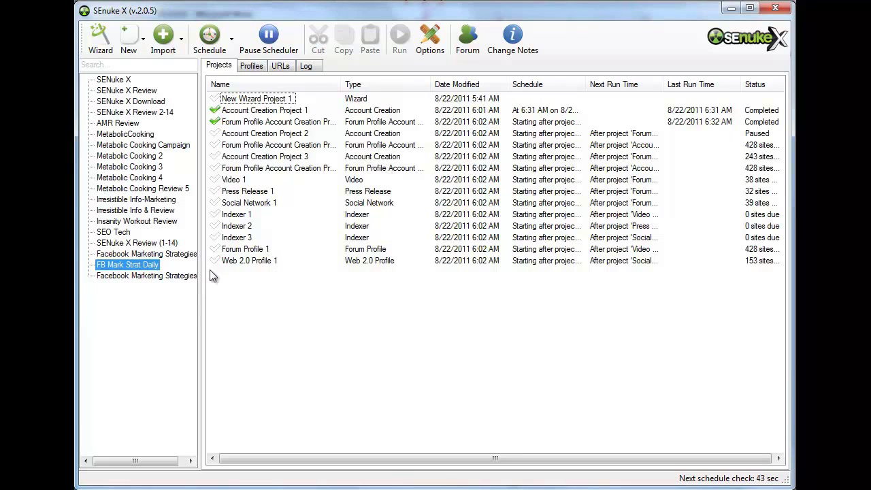
left_click(126, 268)
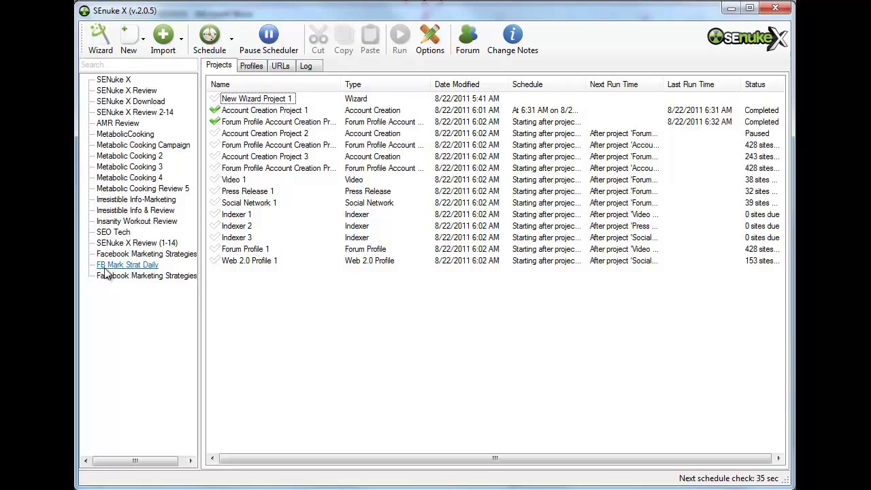
left_click(135, 270)
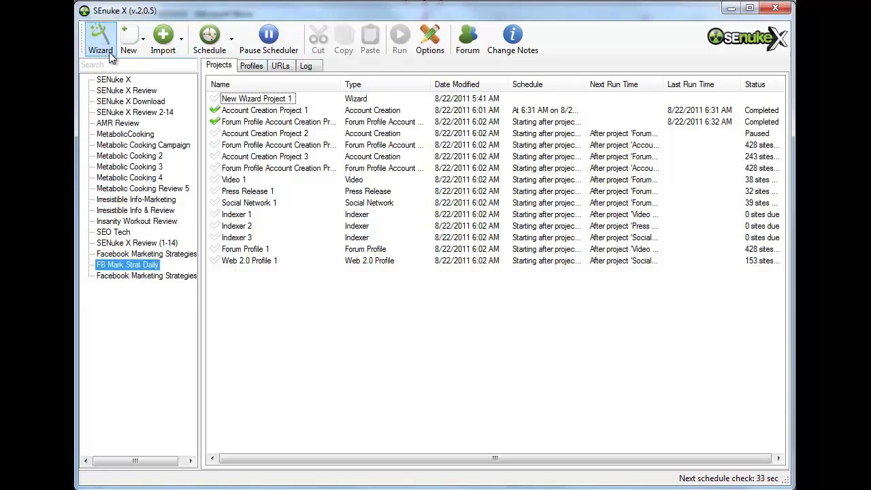
left_click(109, 50)
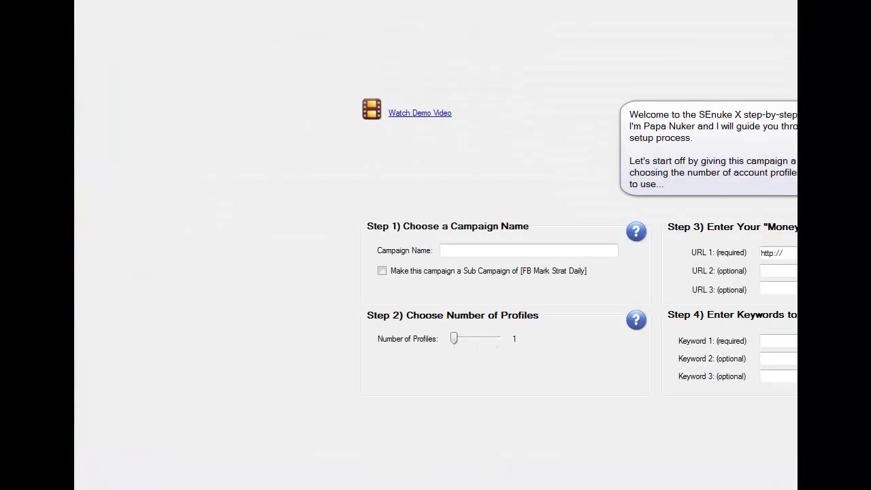
key("alt+F4")
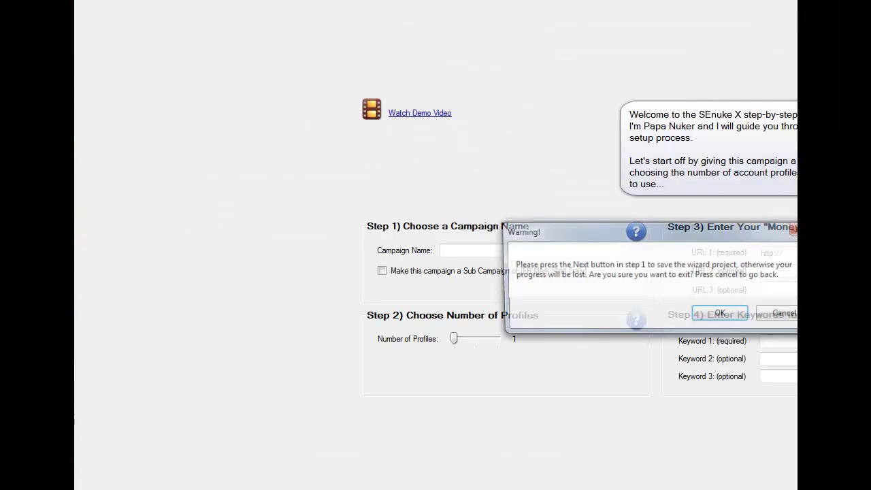
left_click(731, 316)
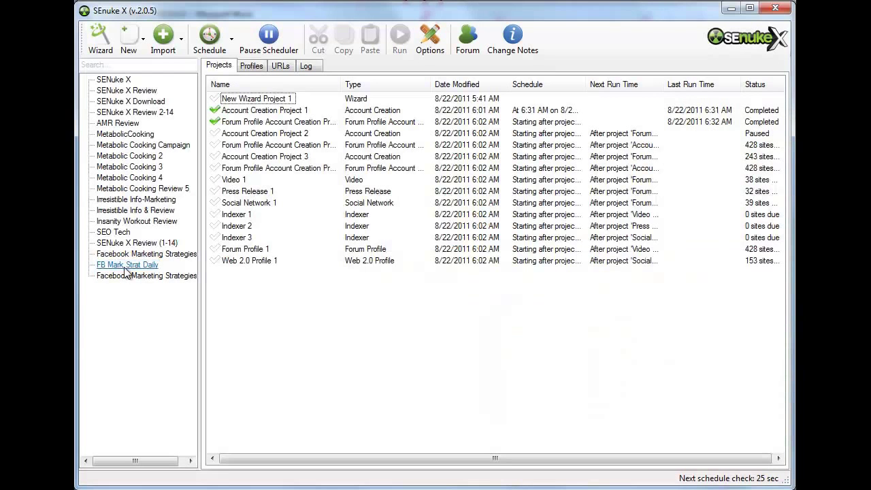
Open the FB Mark Strat Daily campaign's wizard project in an enlarged window and set the number of profiles to 1
double_click(127, 265)
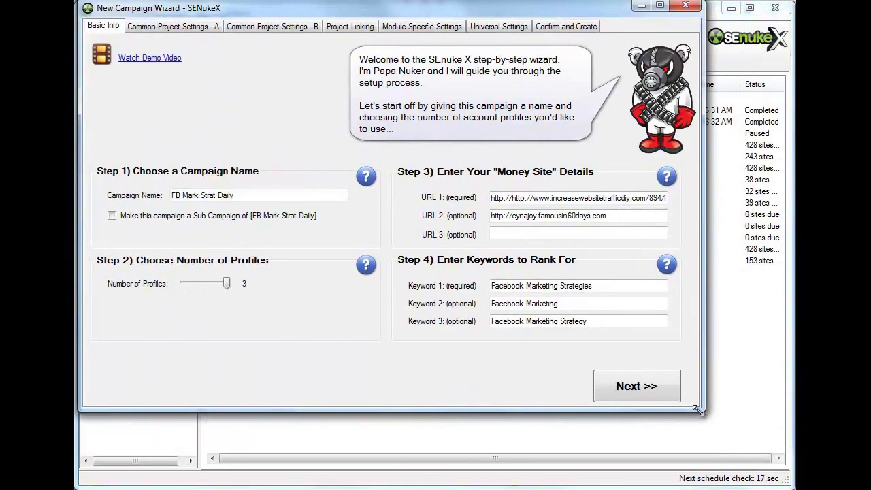
left_click_drag(700, 411, 792, 486)
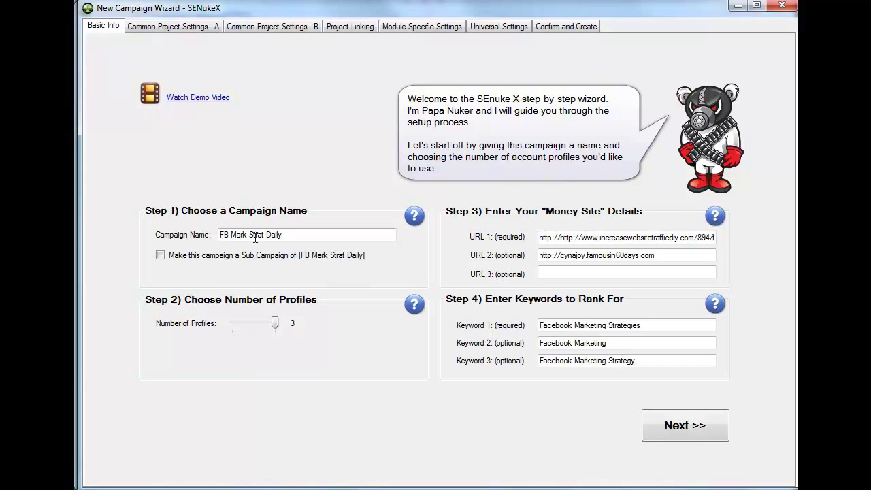
left_click(292, 234)
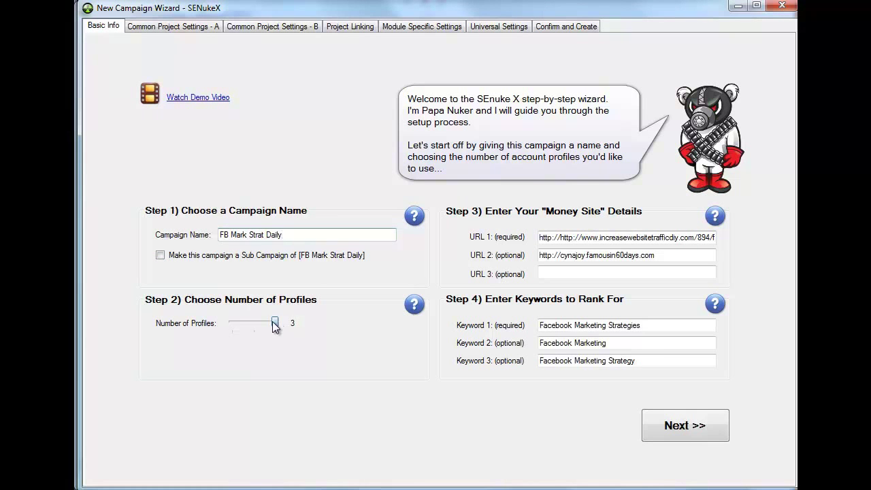
left_click_drag(276, 323, 236, 325)
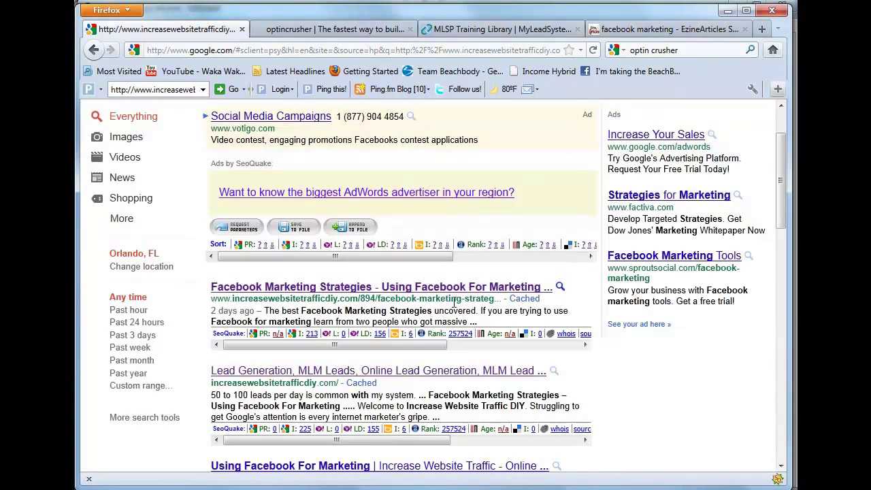
Switch to Firefox, open the Facebook Marketing Strategies article from the search results and select its web address
left_click(440, 288)
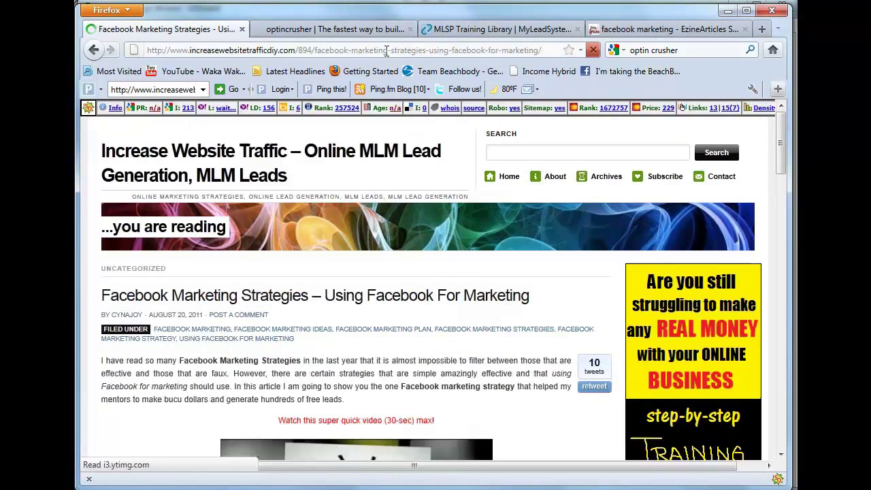
key("ctrl+l")
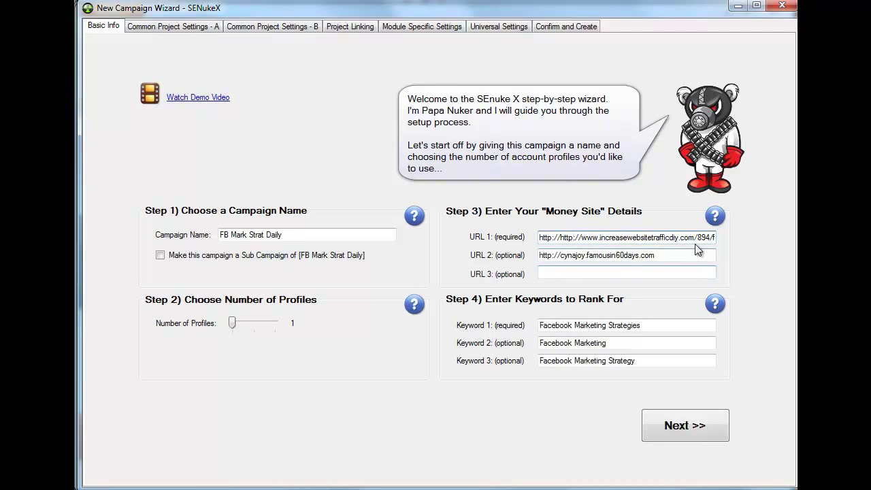
Return to the SEnuke X wizard and review the optional money site URLs and the required keyword
left_click_drag(674, 255, 542, 256)
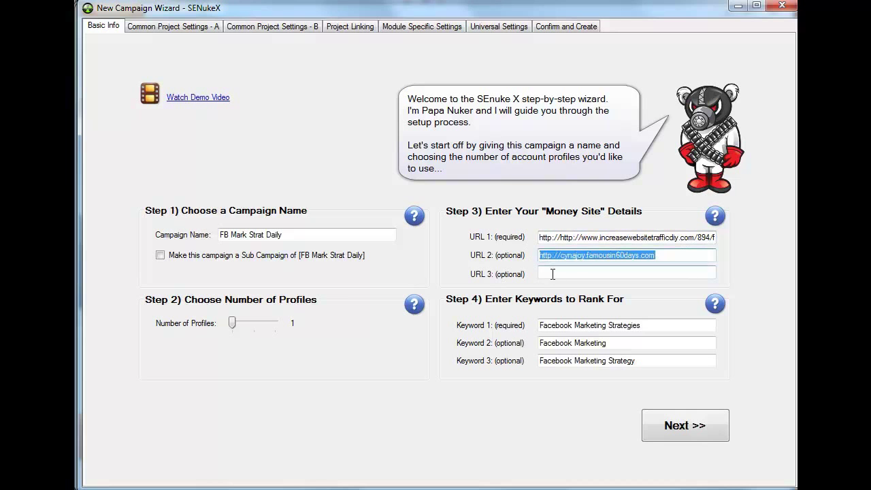
left_click(546, 273)
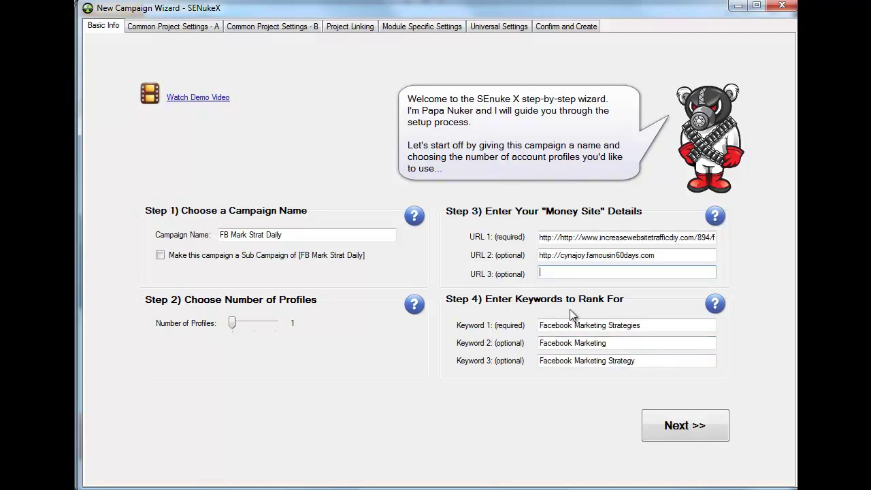
left_click(649, 324)
left_click_drag(634, 325, 532, 327)
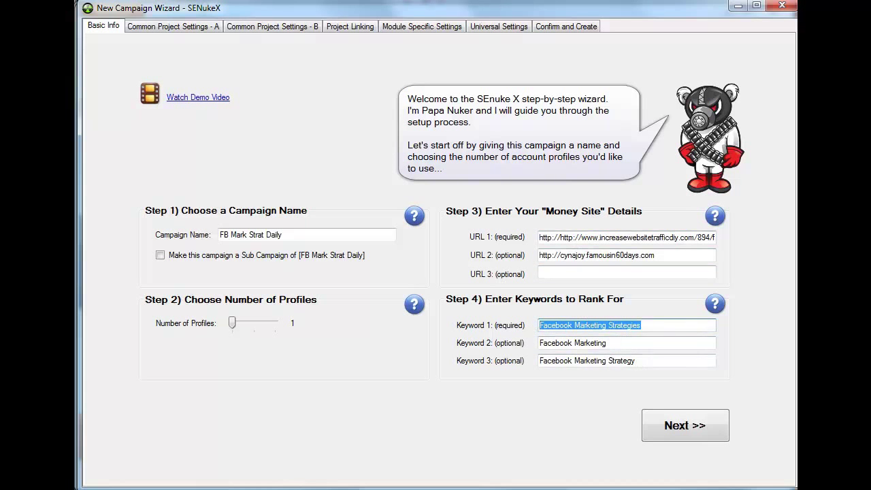
Switch to Firefox, search Google for "google keywood" and open the Google AdWords Keyword Tool
key("alt+Tab")
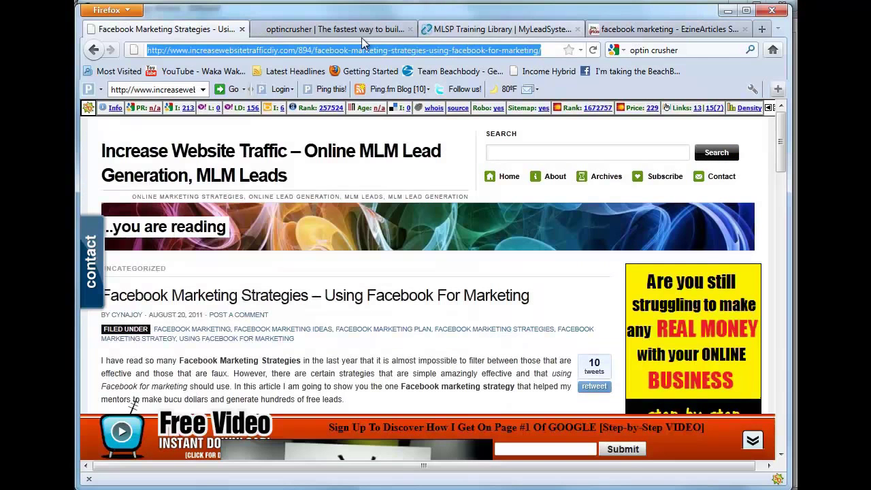
left_click(334, 29)
key("ctrl+k")
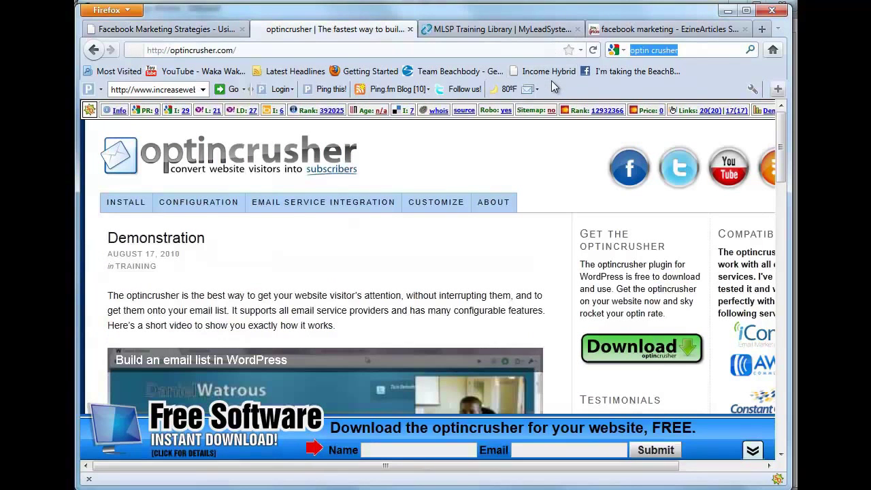
type("google")
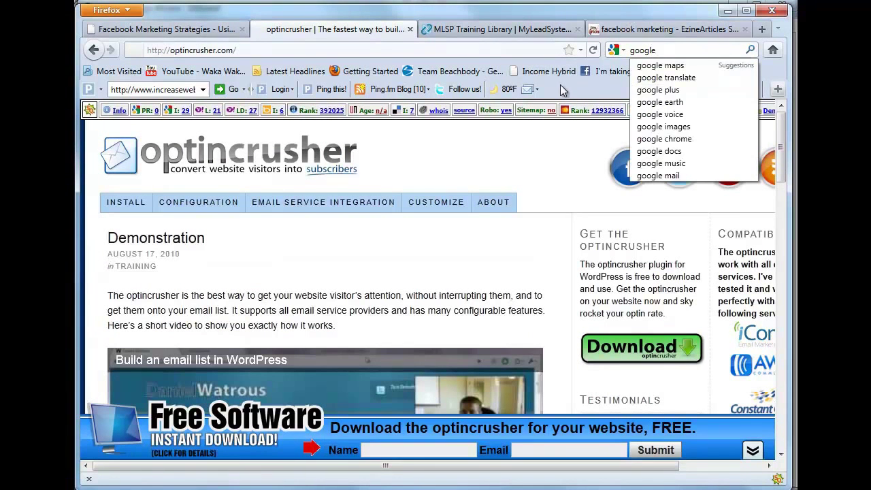
type(" keywood")
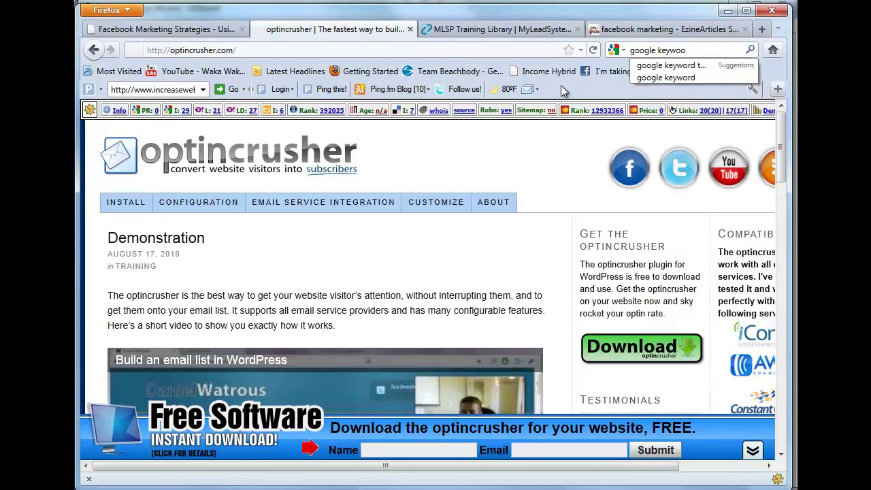
key("Return")
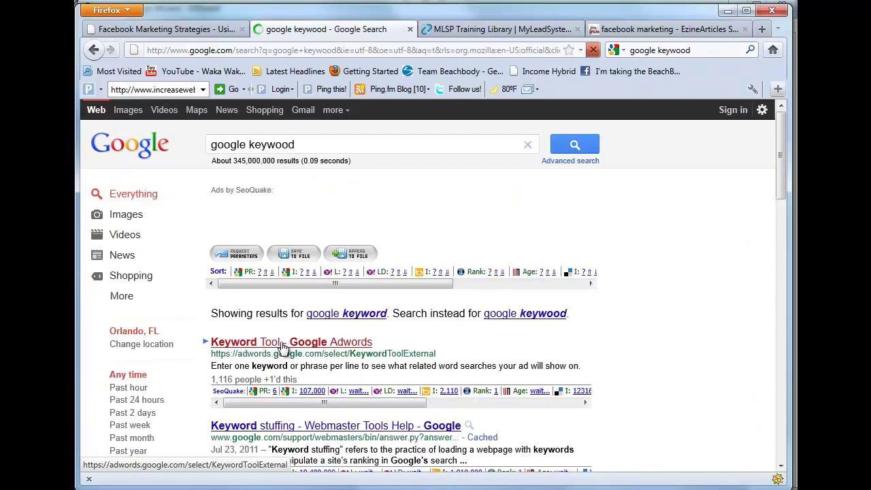
left_click(288, 344)
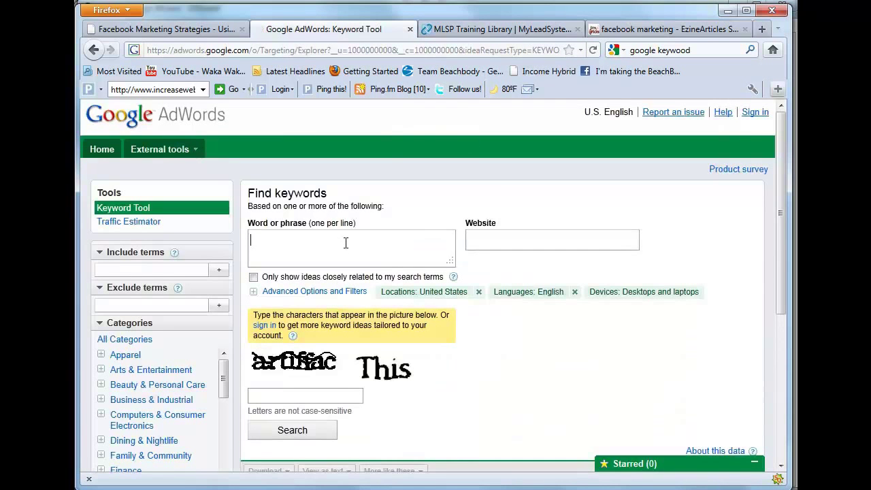
Search for keyword ideas on "facebook marketing strategies", filling in the captcha characters
left_click(346, 243)
type("facebook ma")
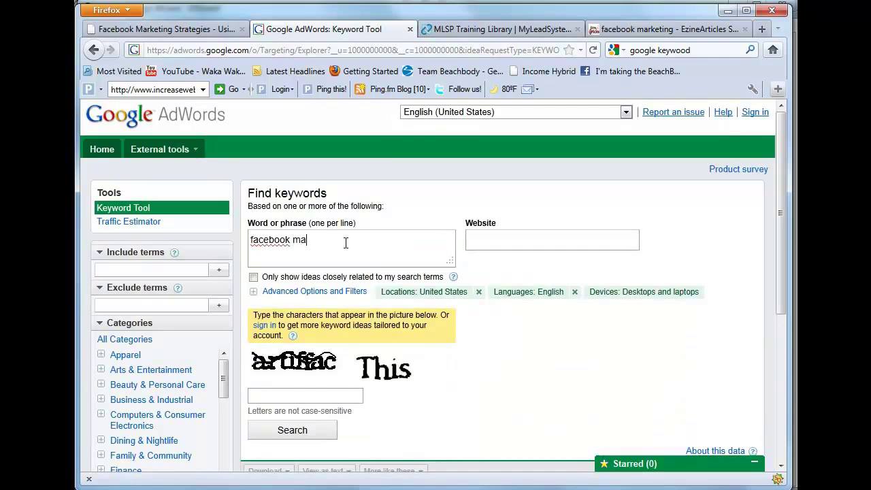
type("rketing strategies")
left_click(315, 393)
type("artiffac ")
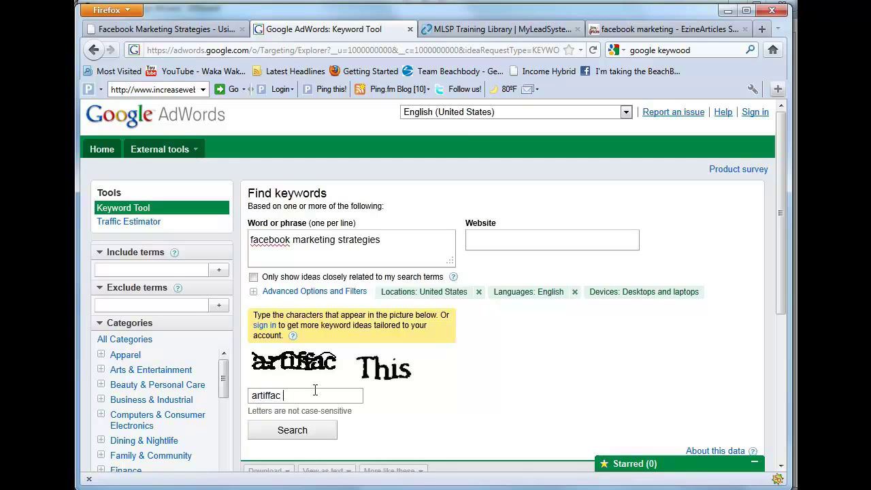
type("this")
left_click(292, 429)
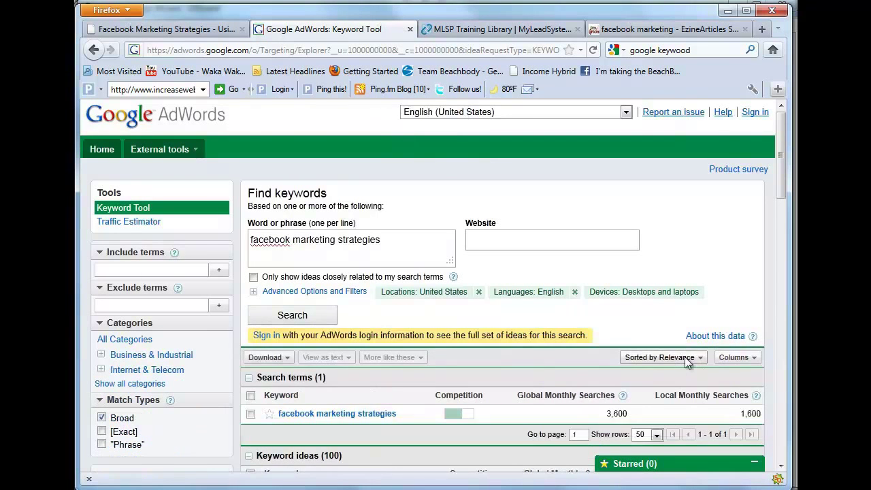
Mark the keyword ideas facebook marketing, facebook marketing strategy, using facebook for marketing, facebook marketing ideas and facebook marketing plan
scroll(671, 356, "down", 6)
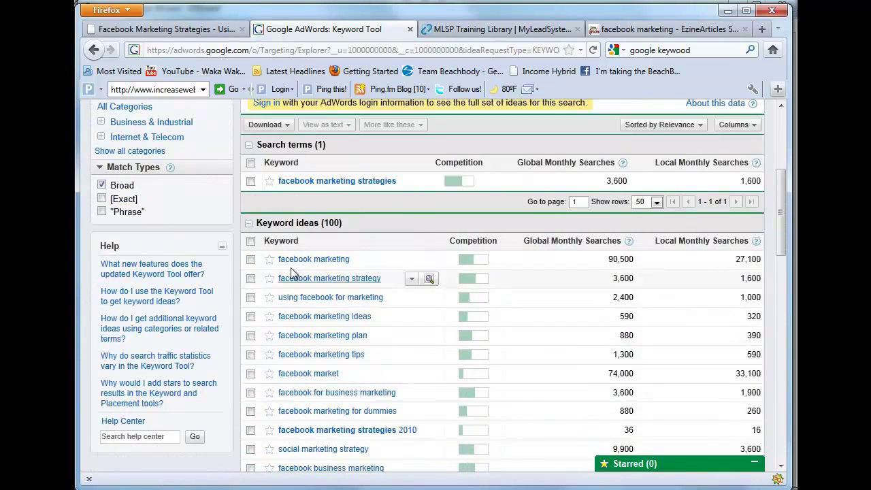
left_click(251, 259)
left_click(250, 297)
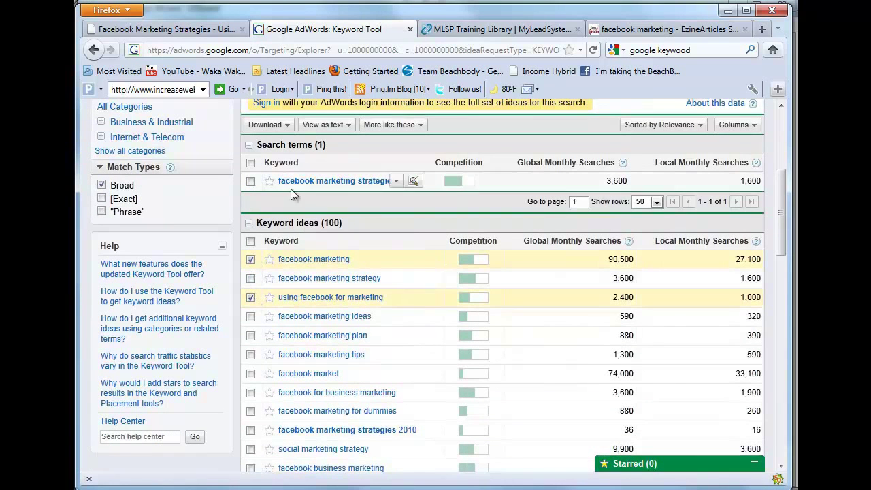
left_click(251, 278)
left_click(251, 317)
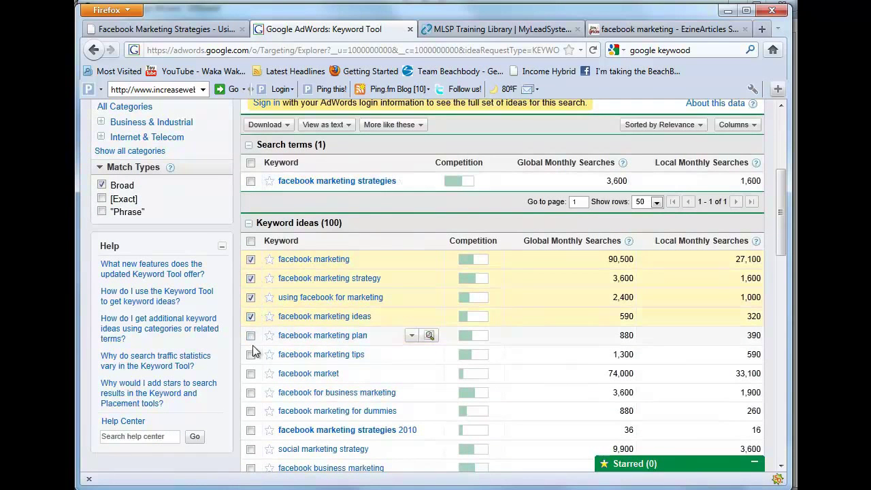
left_click(251, 335)
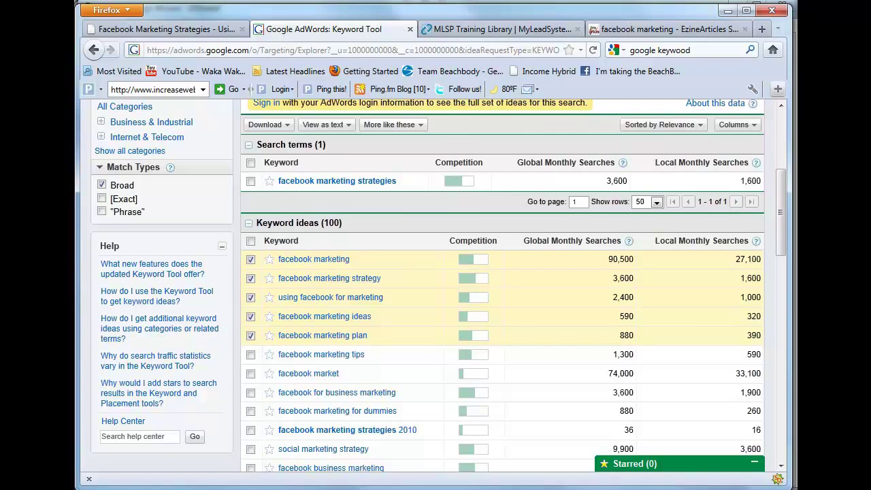
Return to the SEnuke X wizard, name the campaign "FB Mark Strat Daily 2" and continue to the first common project settings
key("alt+Tab")
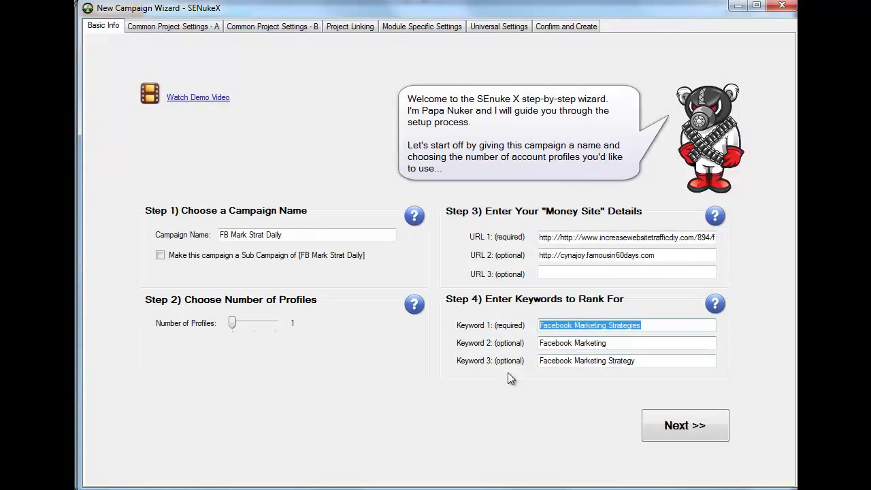
left_click(698, 429)
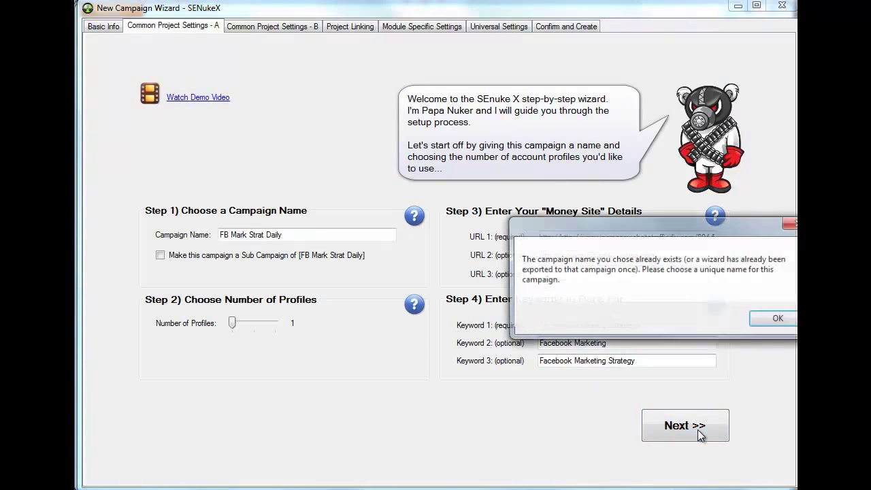
left_click(772, 318)
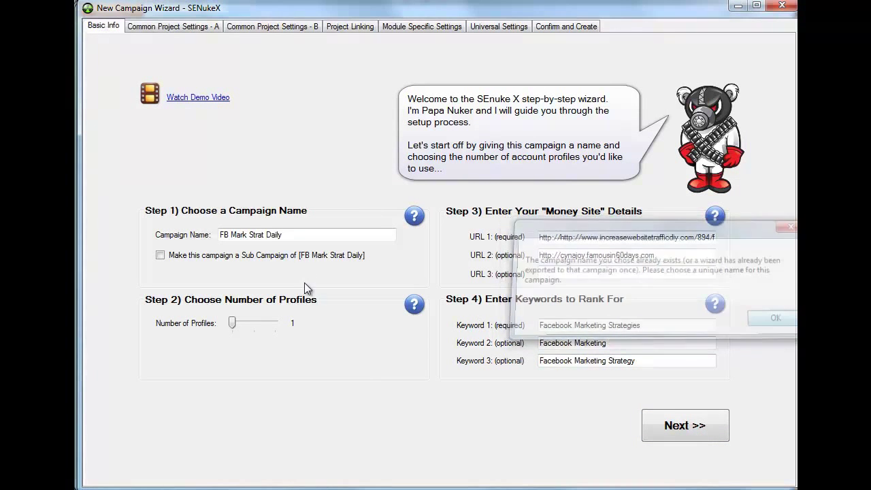
type("2")
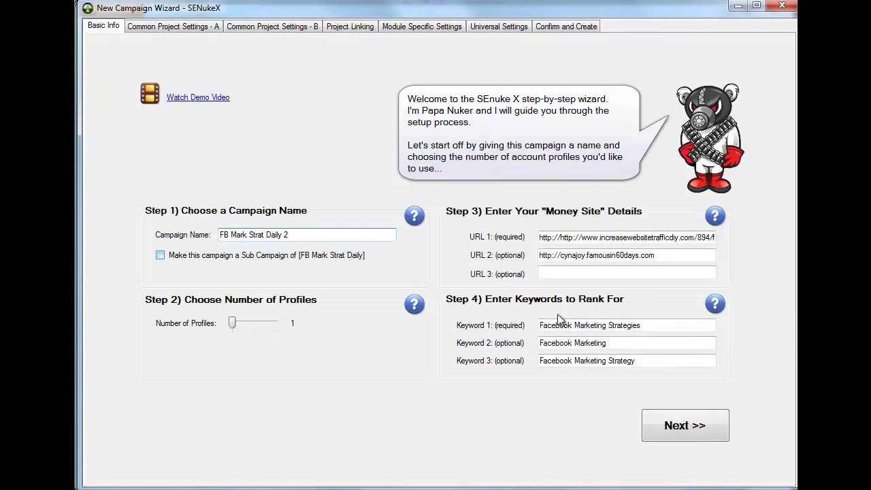
left_click(725, 436)
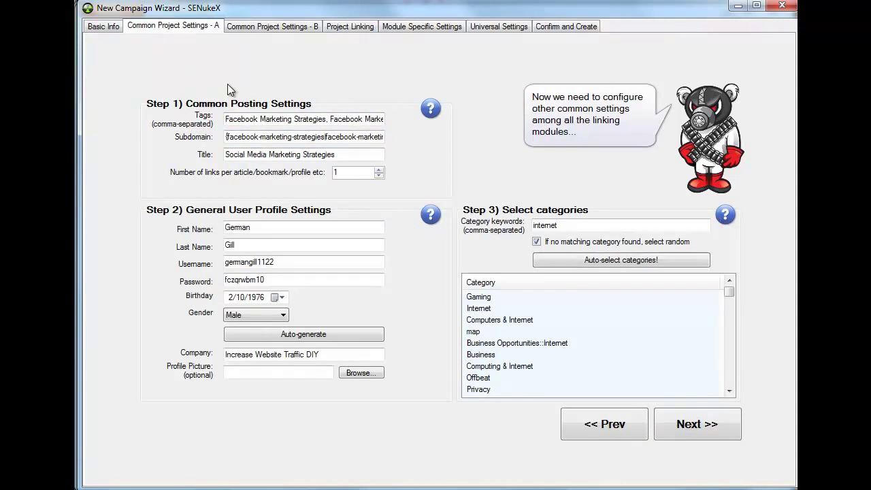
Review the full list of tags and compare it with the keywords in the campaign's basic information
left_click(226, 121)
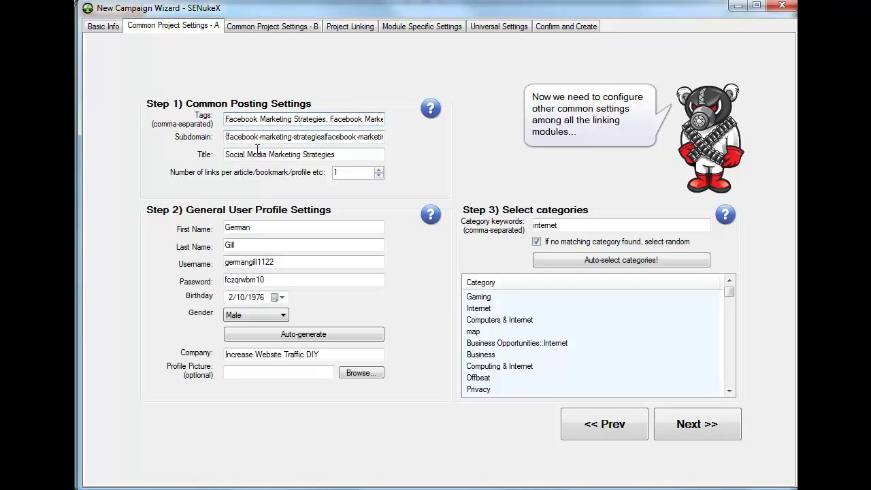
left_click(94, 30)
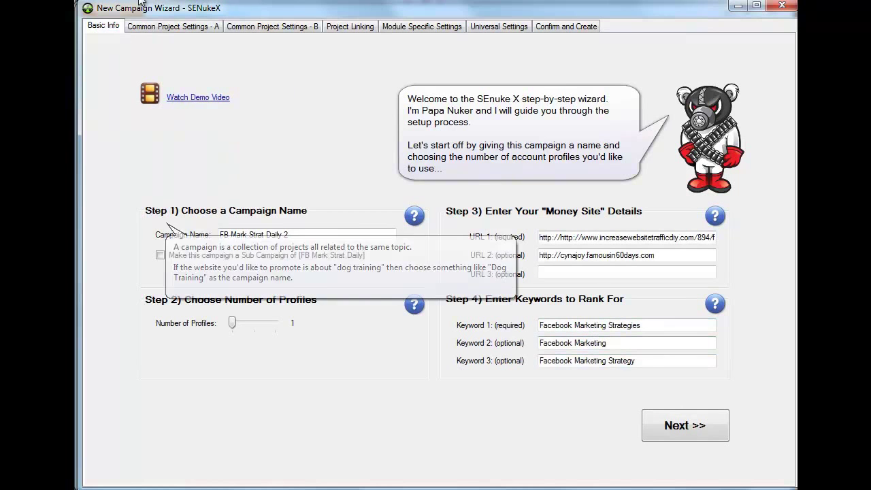
left_click(166, 24)
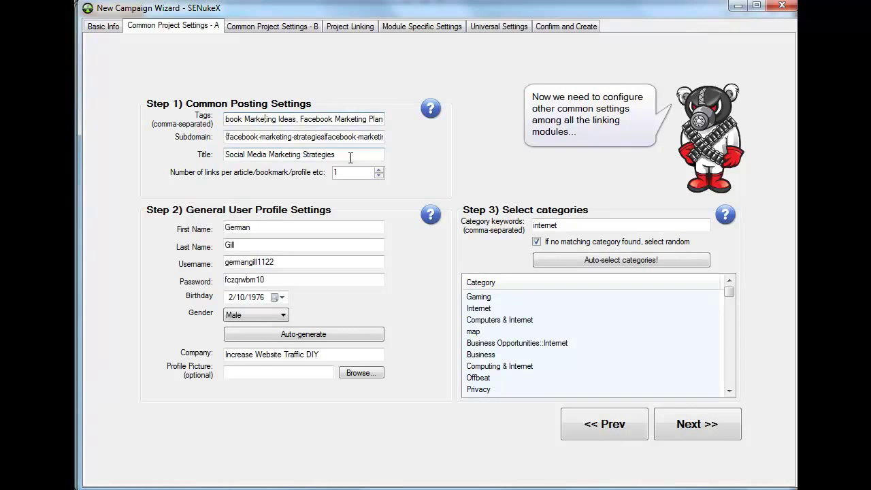
key("Left")
key("Left")
key("Left")
key("Left")
key("Left")
key("Left")
key("Left")
key("Left")
key("Left")
key("Left")
key("Left")
key("Left")
key("Left")
key("Left")
key("Left")
key("Left")
key("Left")
key("Left")
key("Left")
key("Left")
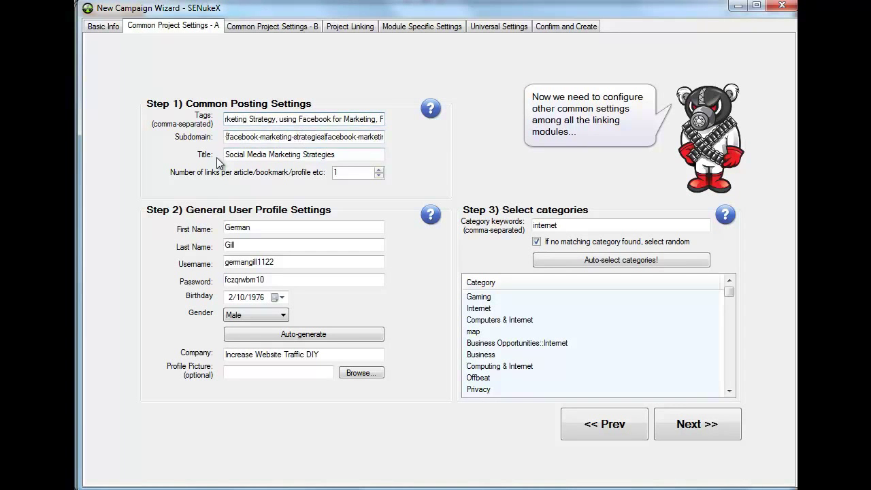
Extend the posting title to "Social Media Marketing Strategies - The Best Blueprint", keeping 1 link per article, bookmark or profile
left_click_drag(359, 155, 225, 154)
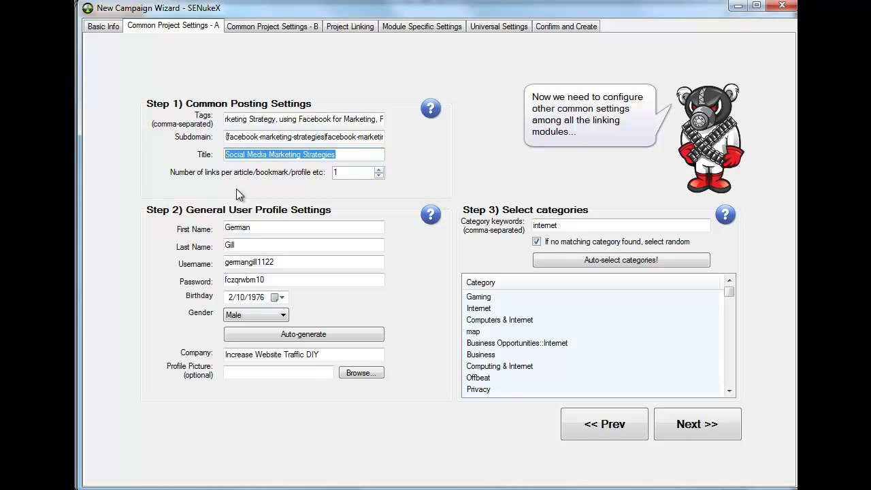
left_click(355, 155)
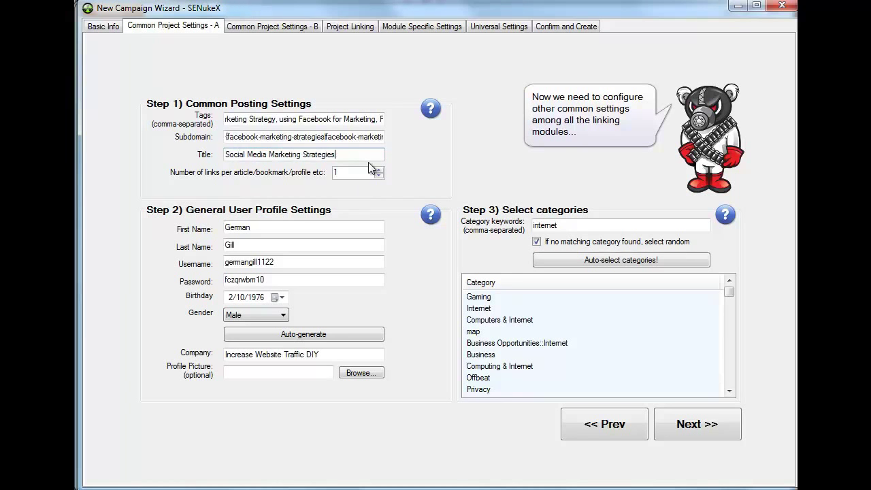
type("- The Best Blueprint")
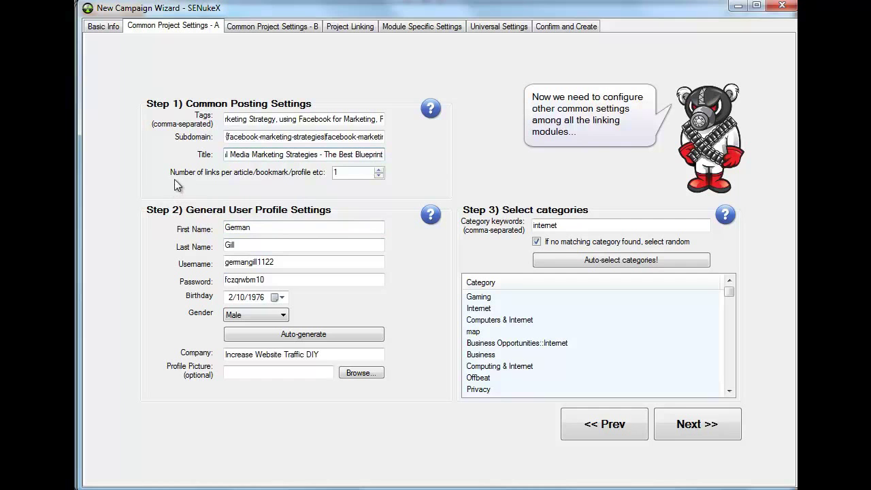
left_click(379, 174)
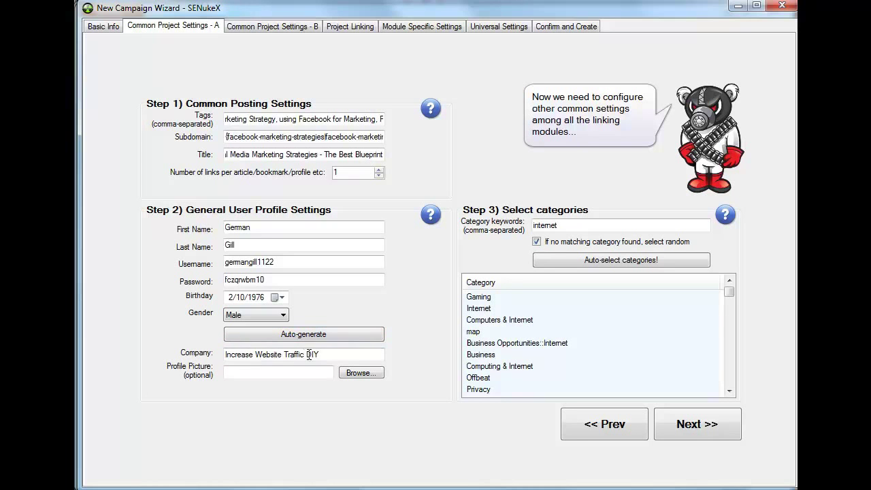
Set the category keywords to "social media marketing", auto-select the categories and continue to the second common project settings
left_click_drag(329, 354, 108, 358)
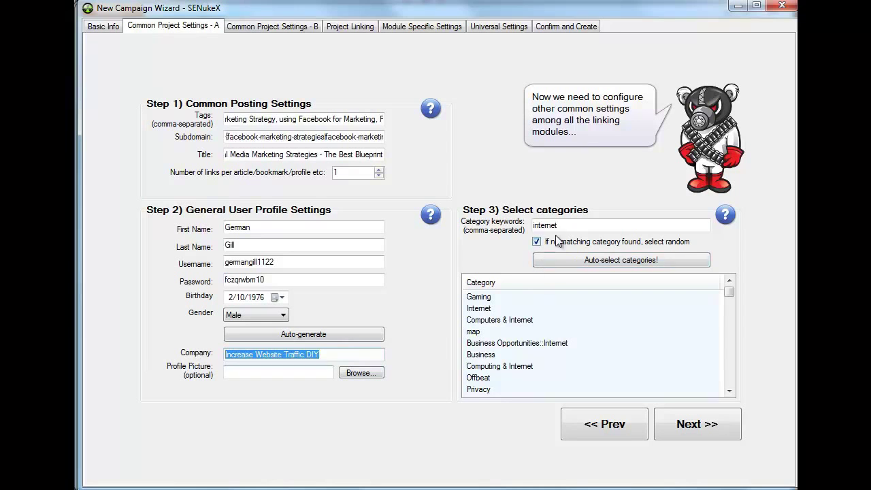
left_click_drag(559, 226, 527, 240)
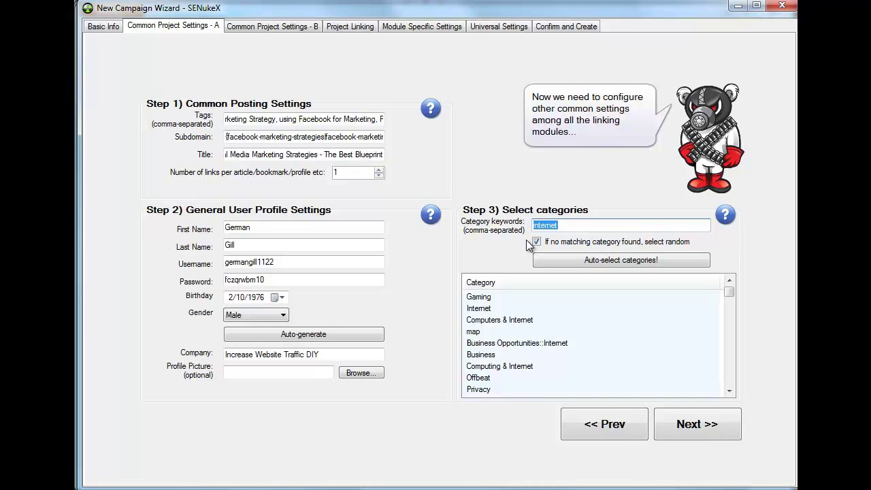
type("social media marketing")
left_click(568, 262)
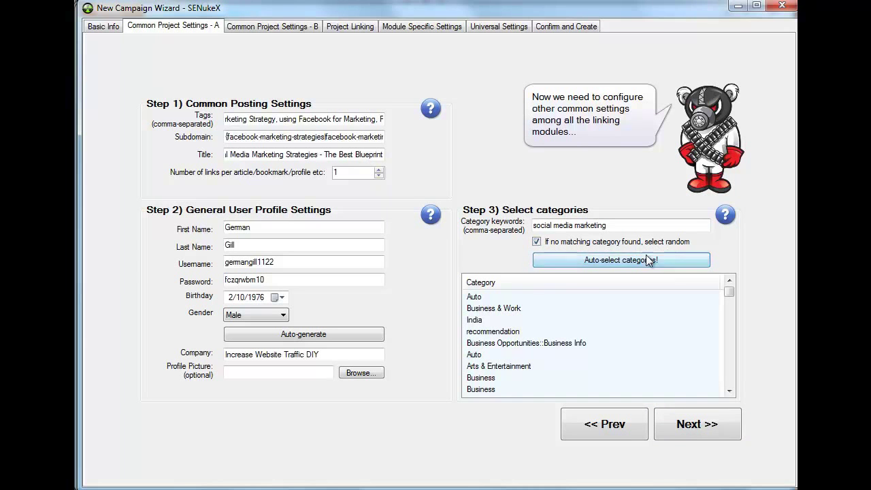
left_click(723, 425)
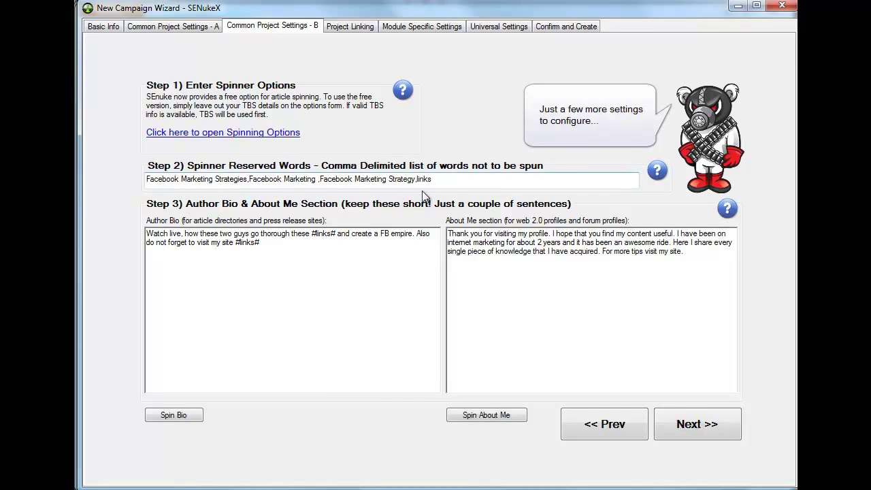
Remove the word "live," from the opening sentence of the author bio so it starts with "Watch how"
left_click_drag(433, 179, 147, 187)
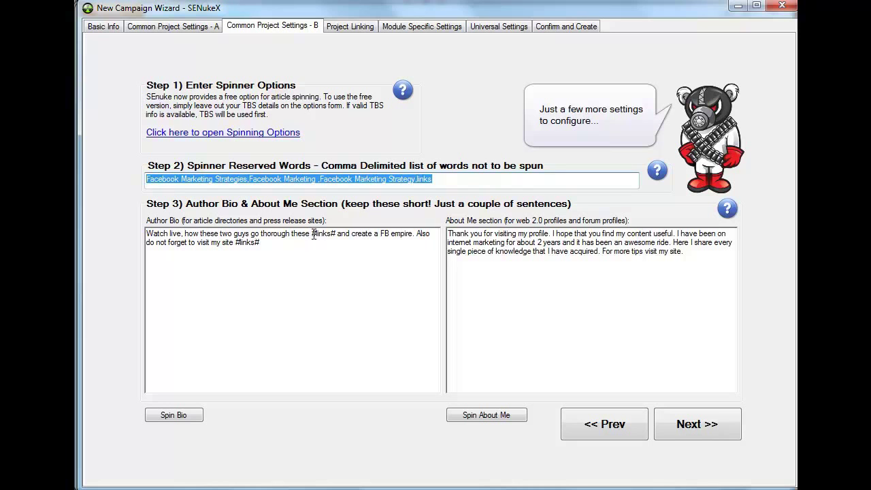
left_click_drag(313, 235, 332, 235)
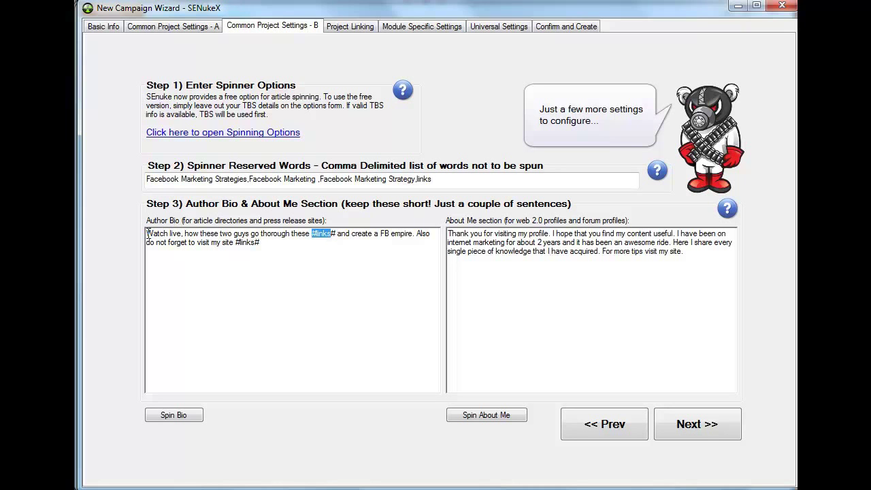
left_click(185, 235)
key("BackSpace")
key("BackSpace")
key("BackSpace")
key("BackSpace")
key("BackSpace")
key("BackSpace")
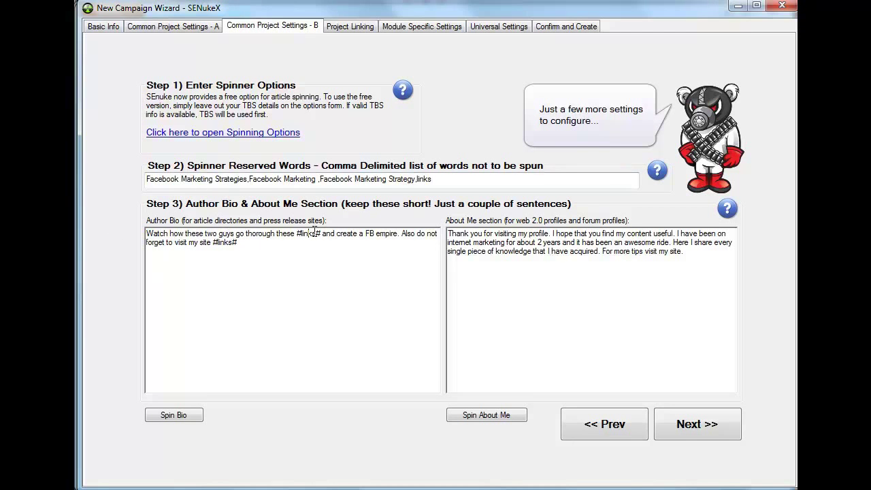
Spin both the author bio and the About Me text, and continue to the project linking stage
left_click(101, 27)
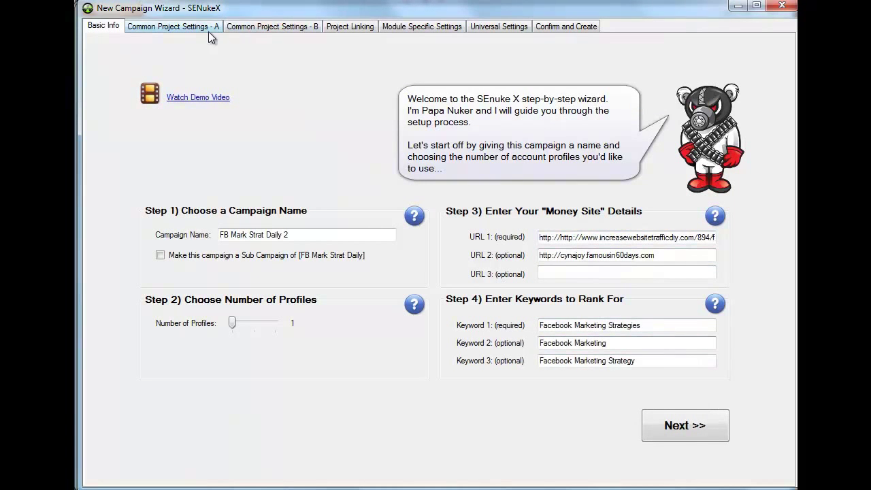
left_click(284, 28)
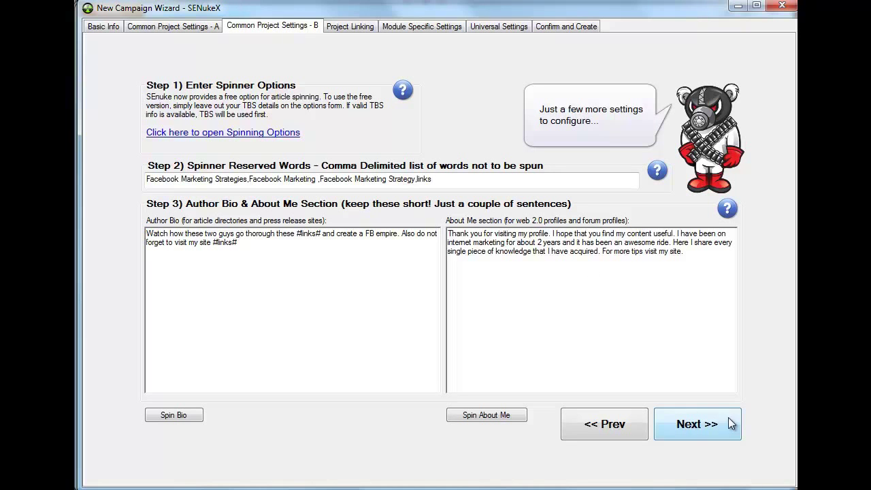
left_click(170, 415)
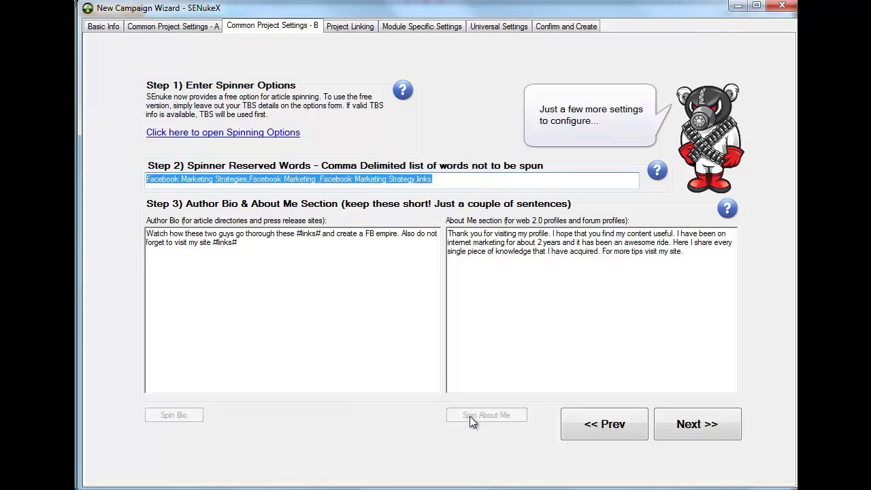
left_click(489, 415)
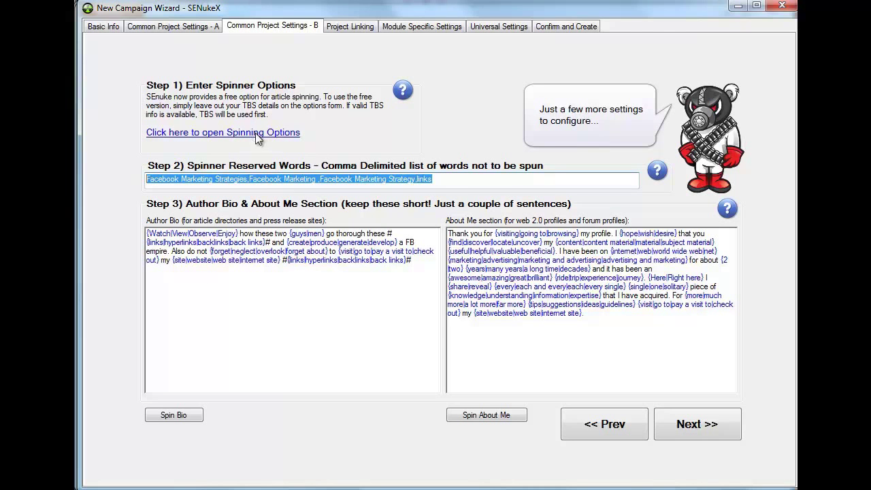
left_click(686, 430)
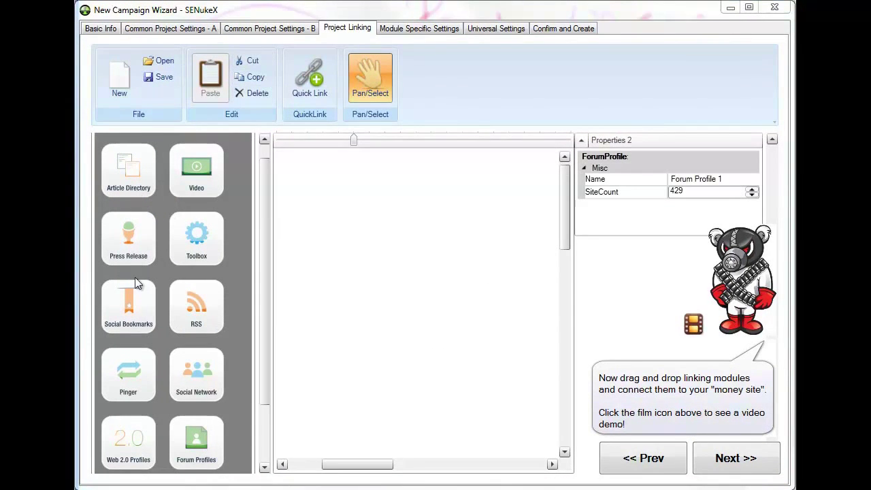
Move the Video module slightly to the left in the linking diagram, still linked to the Money Site
left_click_drag(263, 328, 269, 382)
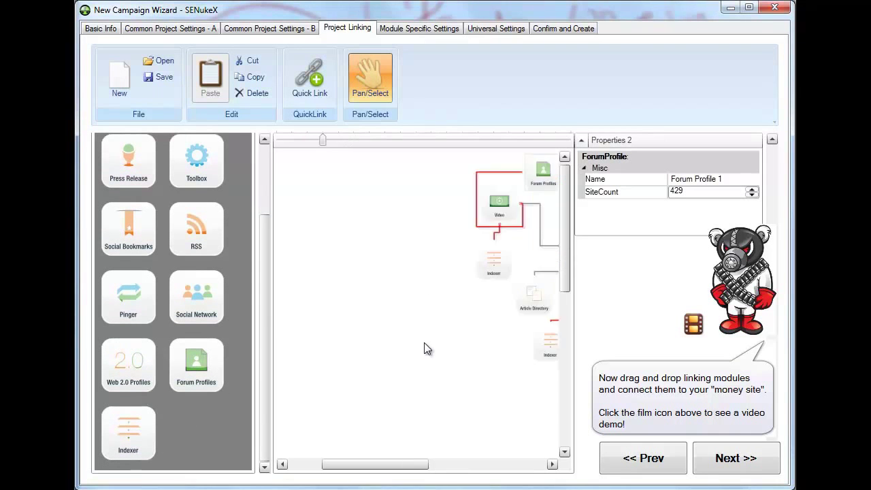
left_click_drag(434, 464, 464, 430)
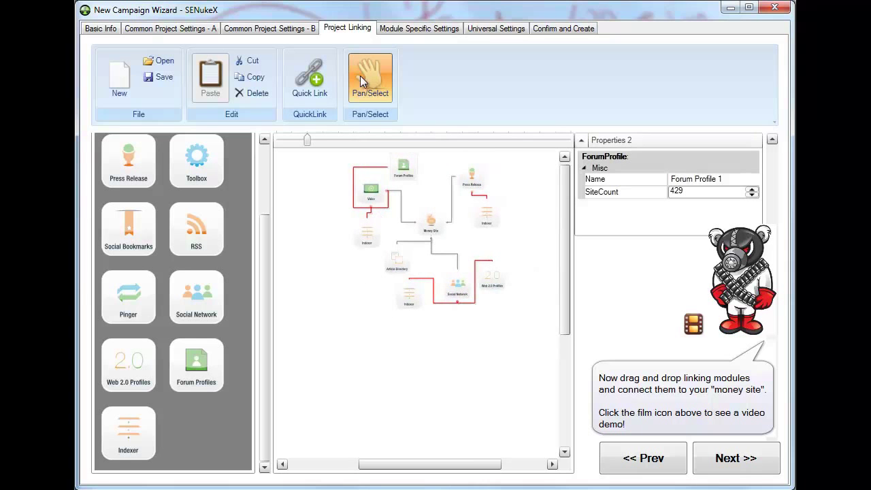
left_click(396, 285)
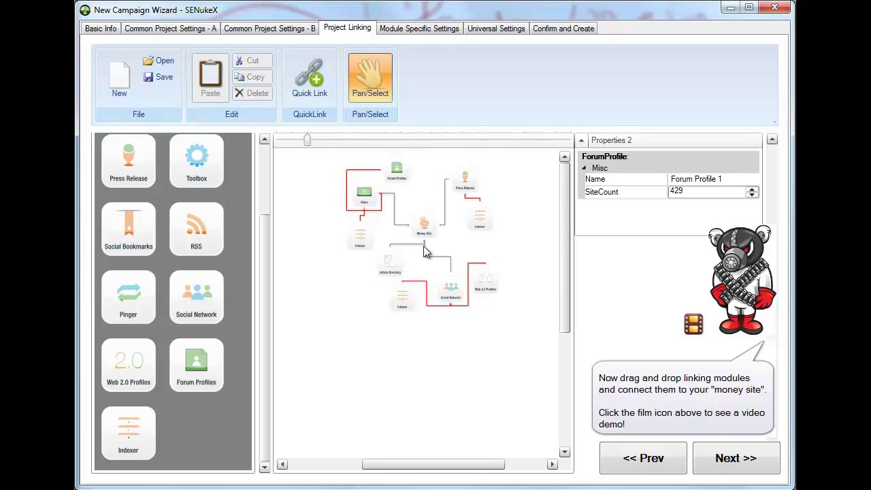
scroll(424, 232, "up", 2)
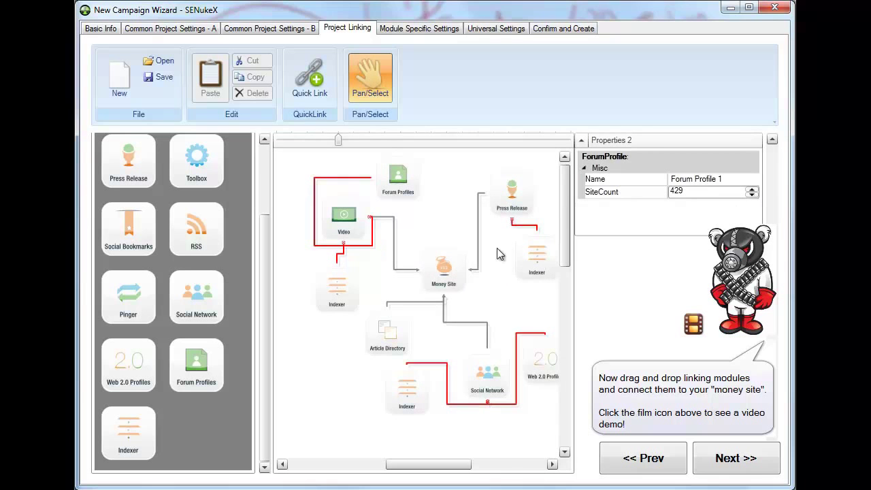
left_click(346, 227)
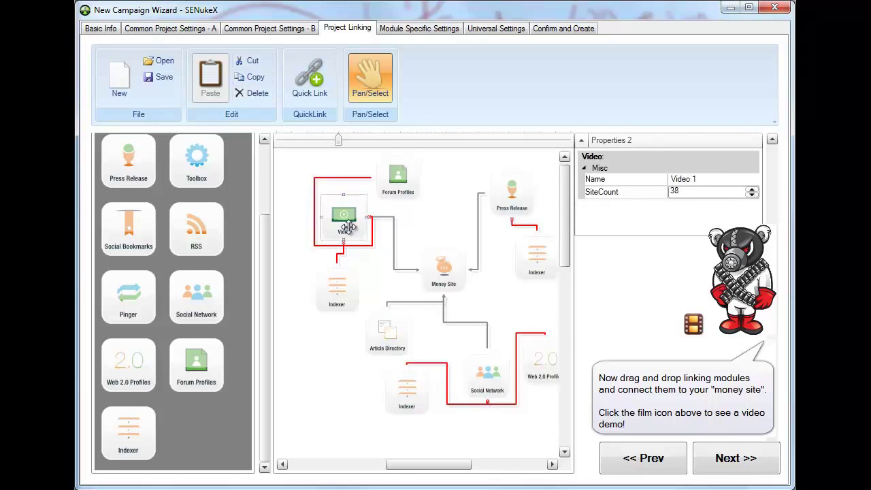
scroll(136, 175, "up", 1)
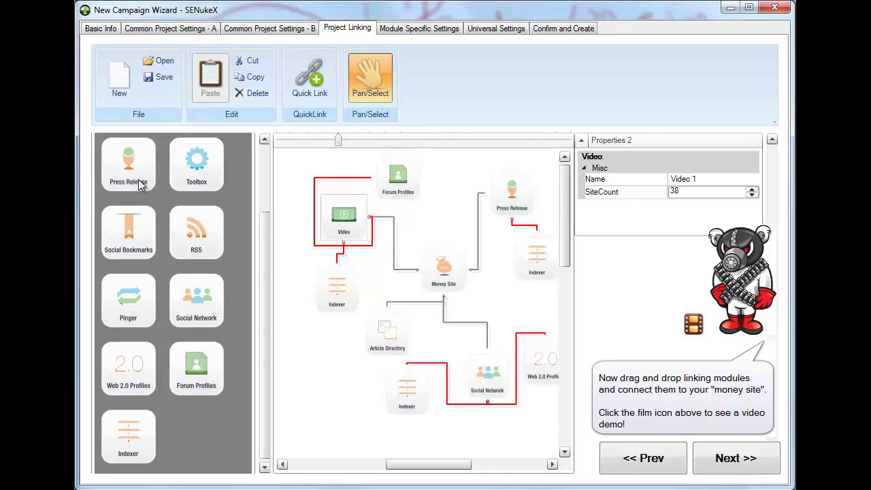
left_click_drag(356, 220, 347, 219)
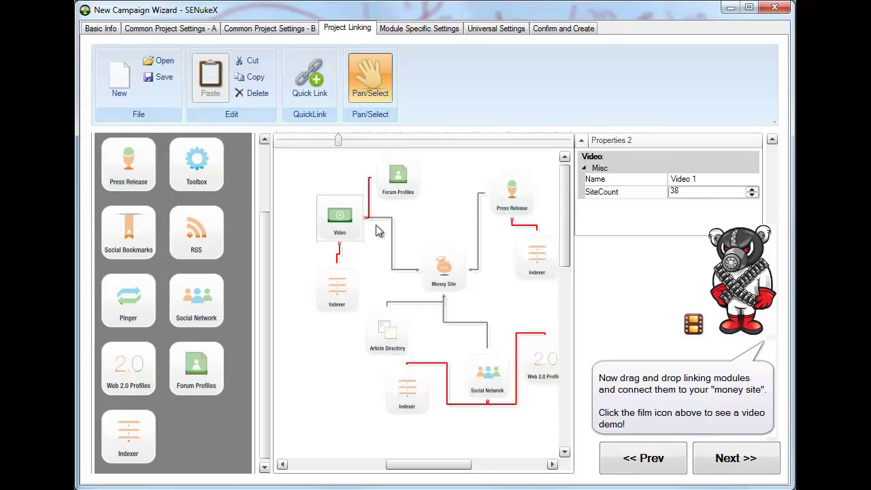
Check the Video, Press Release, Social Network and Article Directory properties, and move Article Directory down and left beside the lower Indexer
left_click(345, 229)
left_click(507, 205)
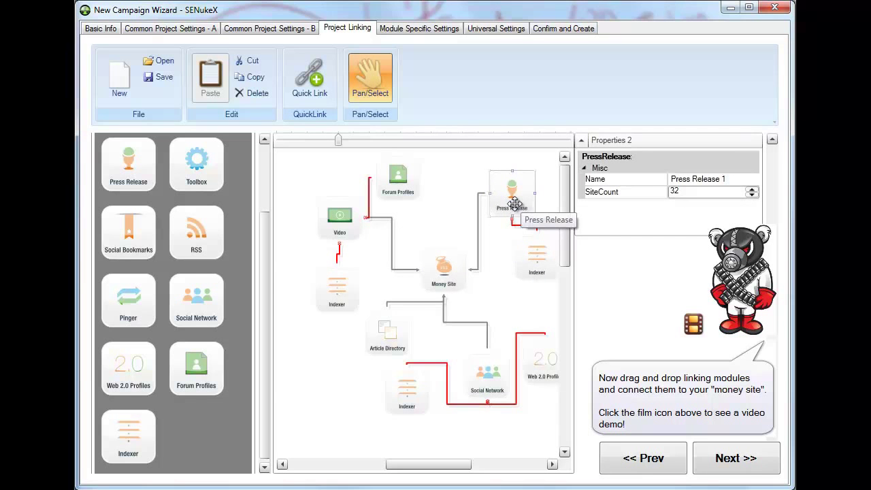
left_click(485, 377)
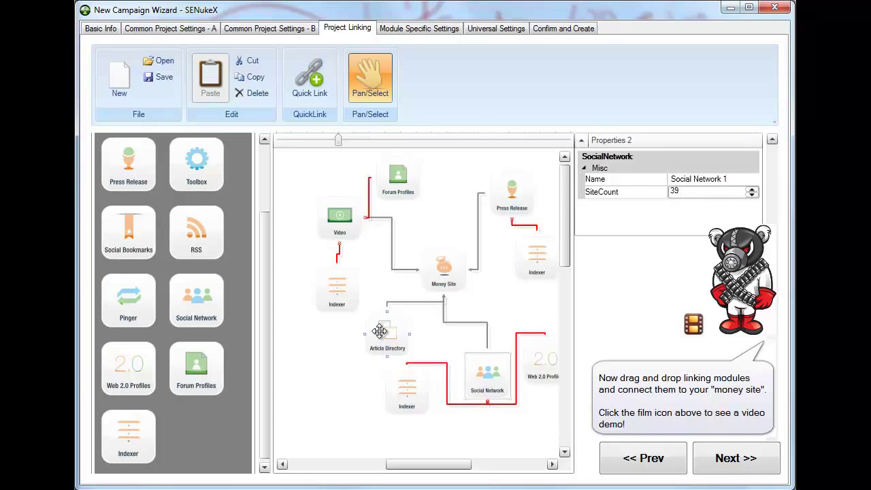
left_click(403, 317)
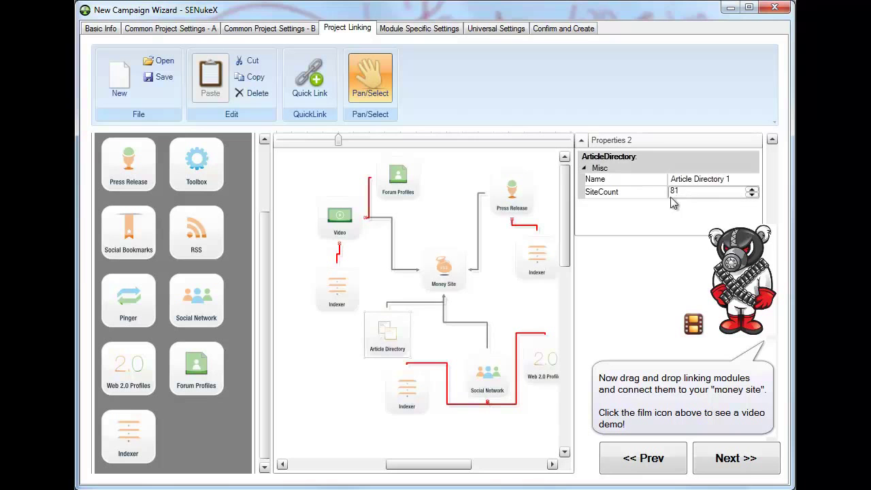
left_click_drag(391, 343, 352, 384)
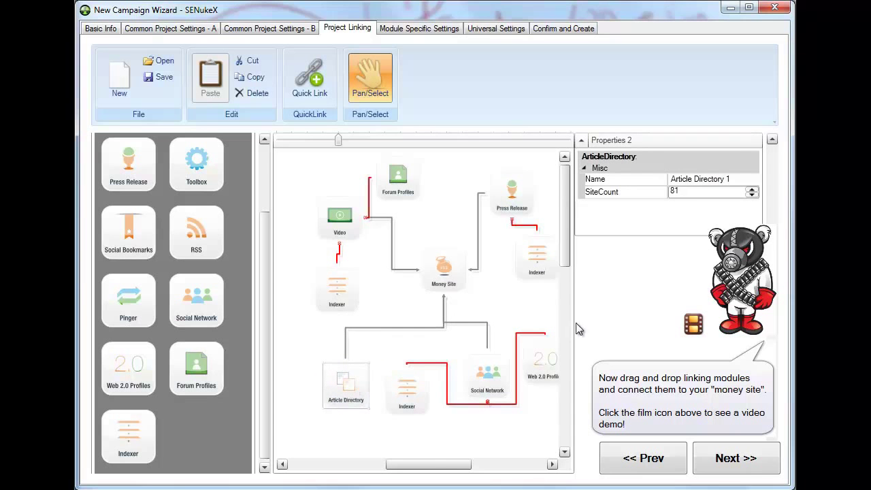
Add a second Forum Profiles module below the lower Indexer and delete it from the diagram again
left_click_drag(440, 465, 449, 465)
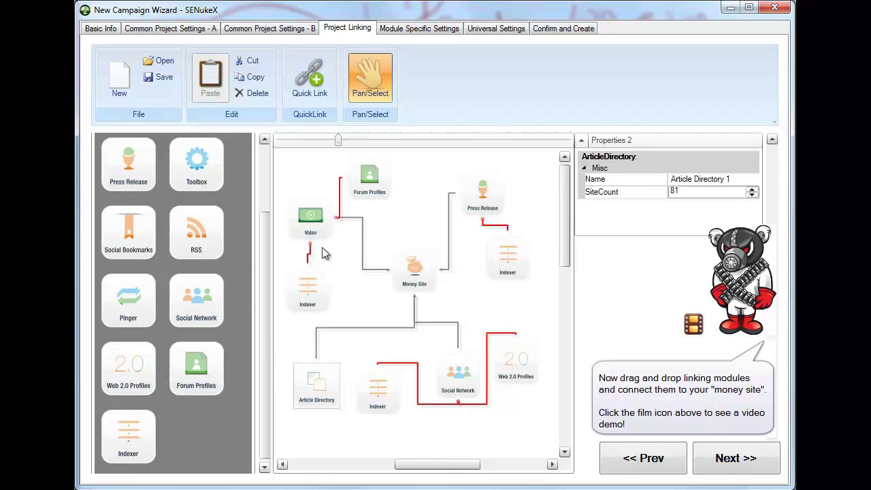
left_click_drag(201, 314, 393, 428)
right_click(391, 432)
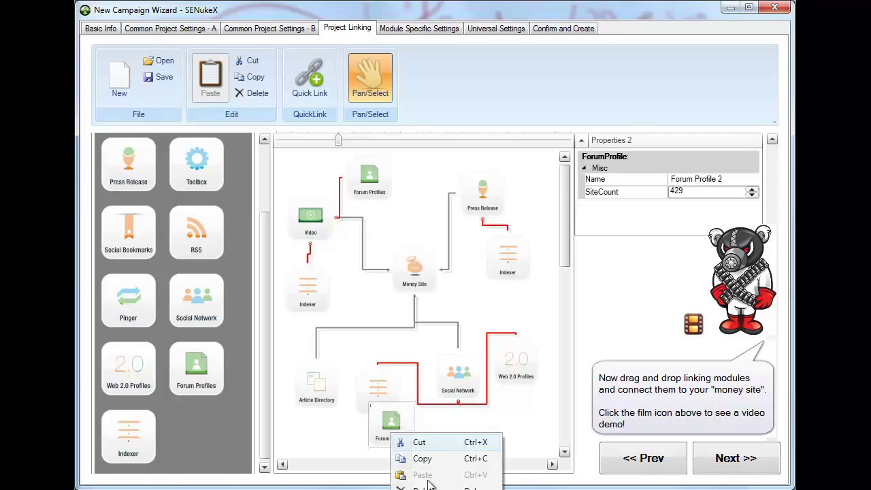
left_click(428, 487)
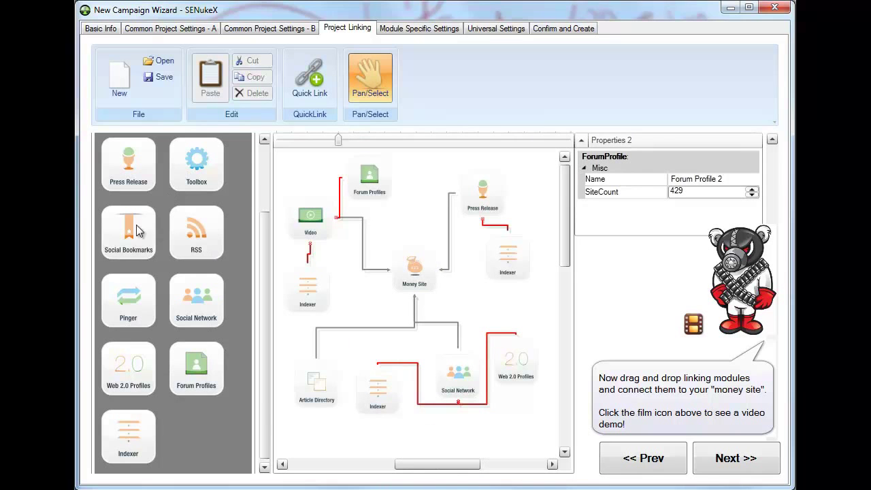
Add a second Press Release module above the Money Site and quick-link it to the Money Site
left_click_drag(103, 179, 421, 196)
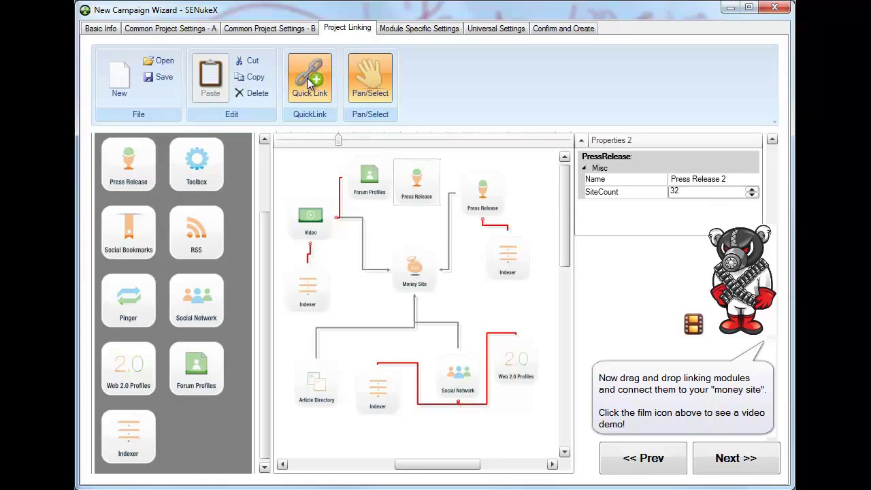
left_click_drag(416, 185, 418, 187)
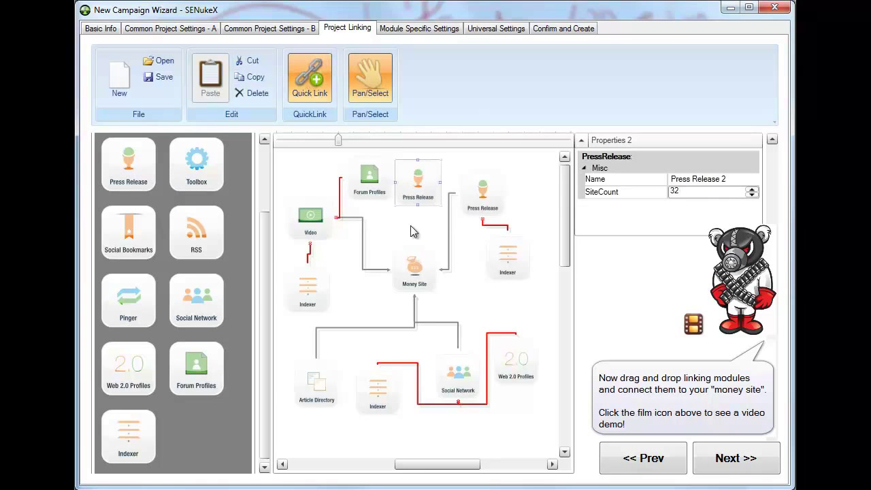
left_click(412, 275)
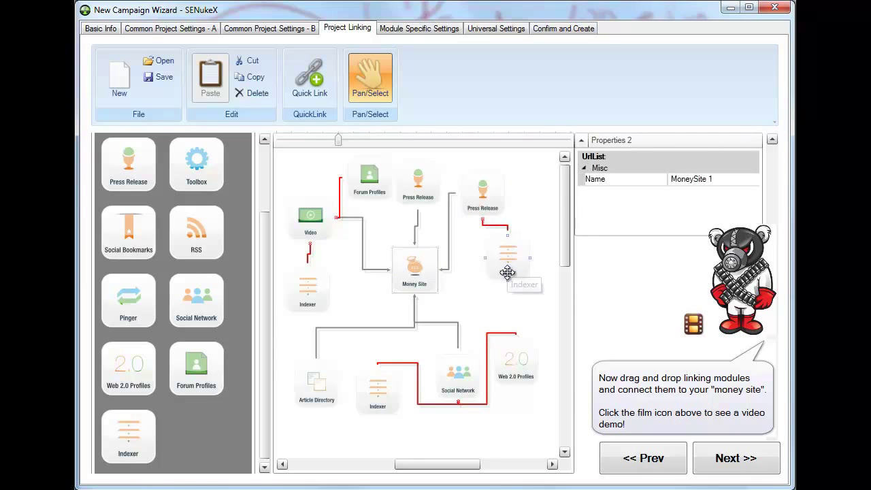
Delete the second Press Release module directly above the Money Site from the linking diagram
right_click(422, 186)
left_click(446, 249)
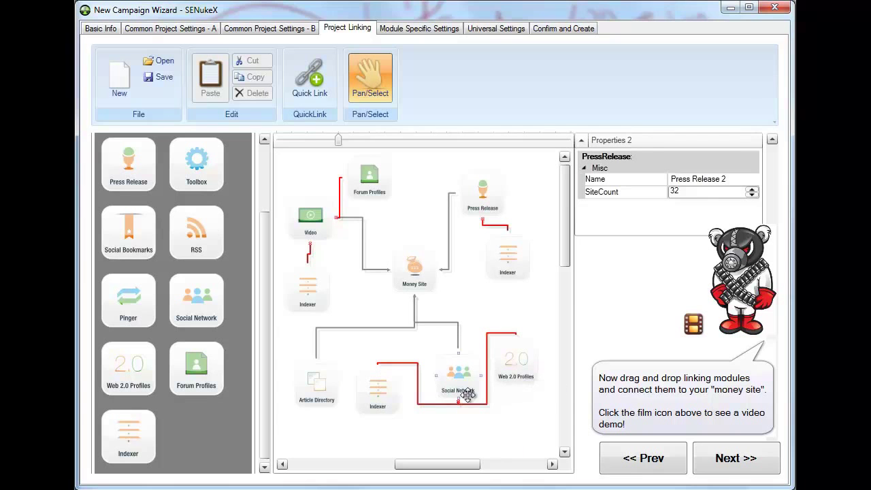
Examine the Money Site and the Press Release, Video and Article Directory modules that link directly to it
left_click(413, 270)
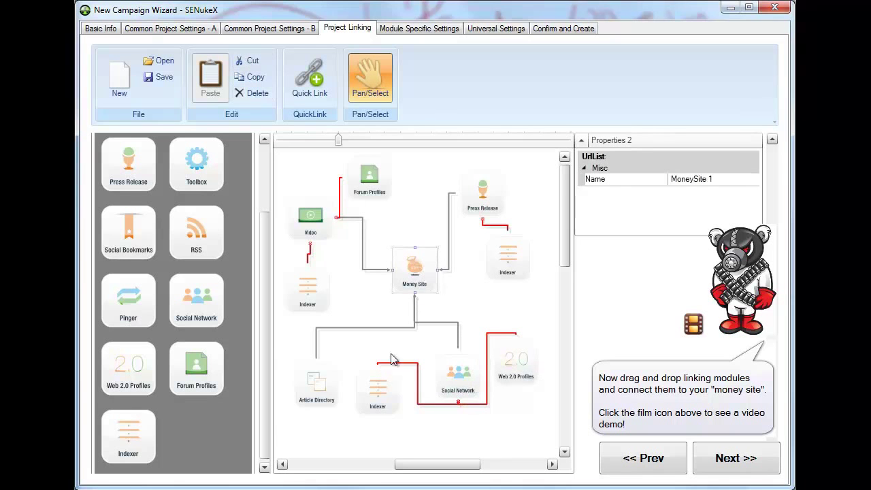
left_click(492, 199)
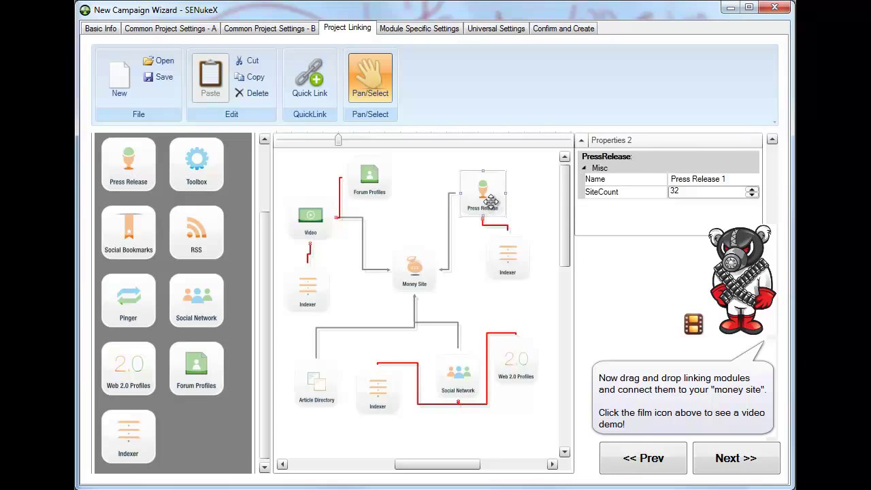
left_click(415, 279)
left_click(311, 218)
left_click(314, 211)
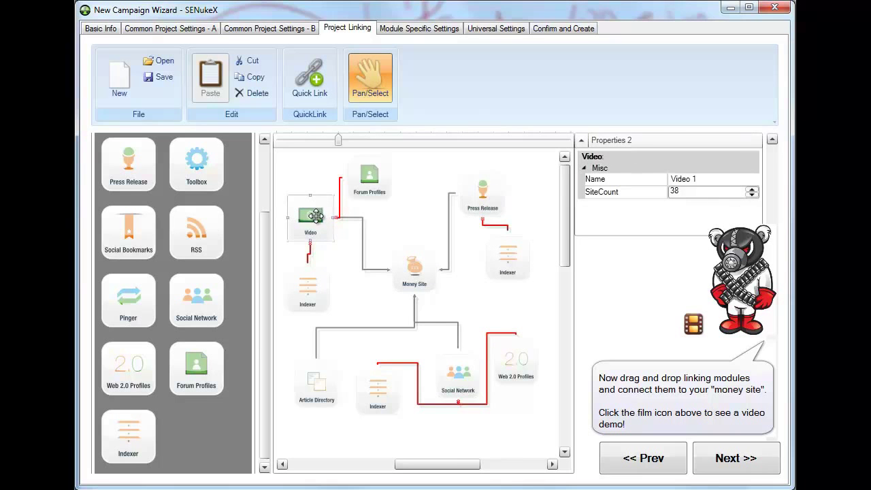
left_click(319, 379)
left_click_drag(319, 379, 316, 400)
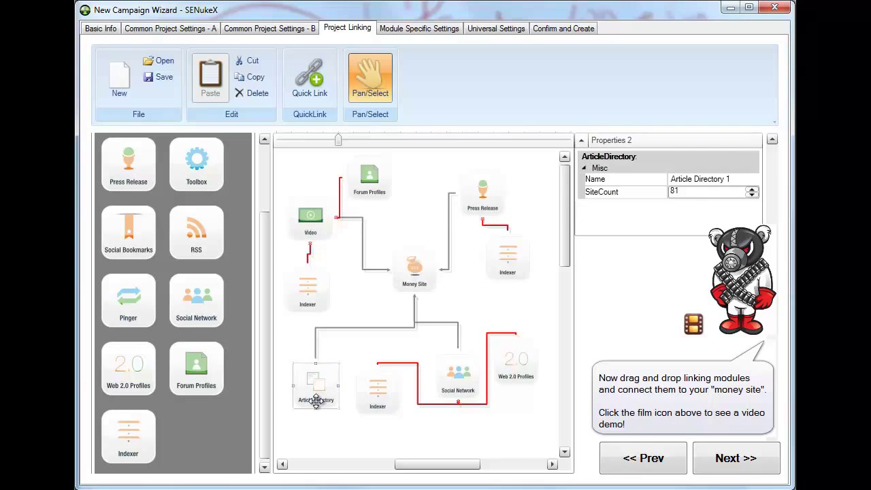
left_click_drag(315, 400, 315, 395)
left_click(321, 403)
Move the Indexer and Web 2.0 Profiles modules linked to Social Network further down in the diagram
left_click(448, 375)
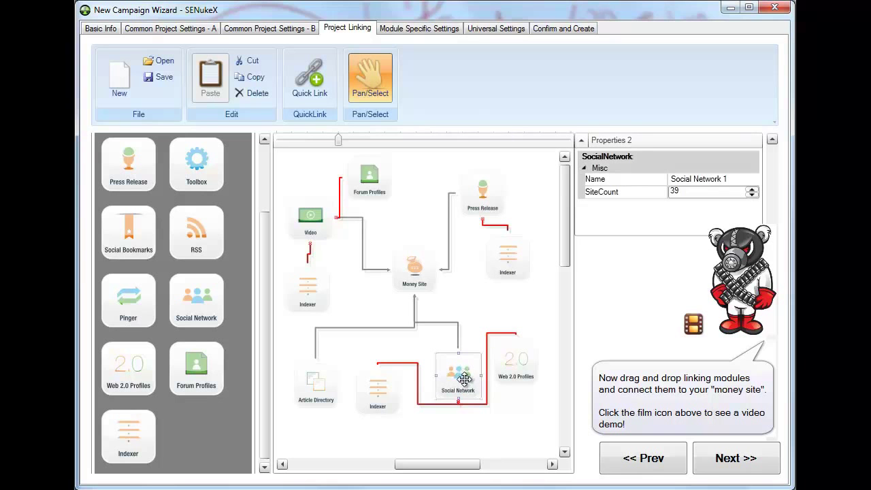
left_click_drag(383, 392, 395, 427)
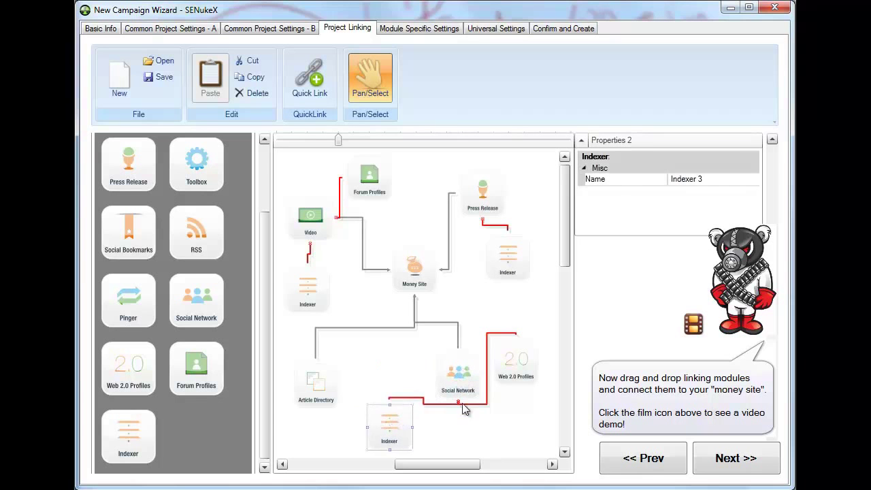
left_click_drag(515, 375, 532, 412)
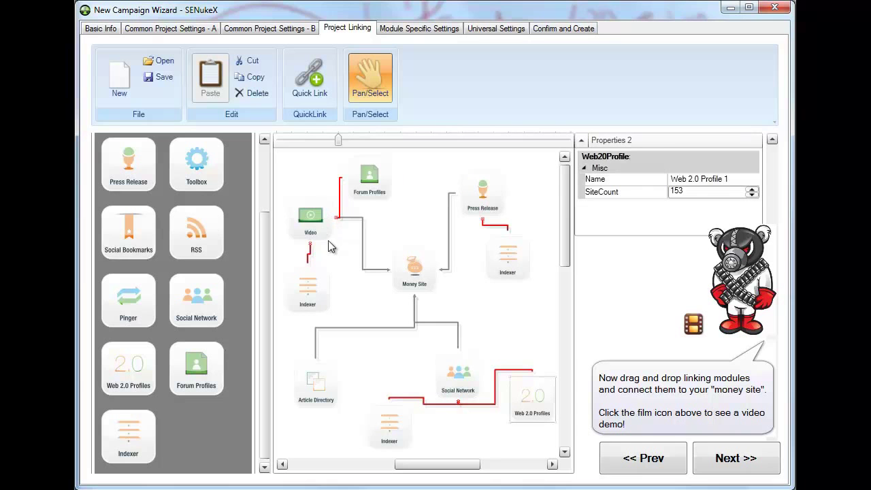
Review the properties of the Video module, the Press Release module with its Indexer, and the Article Directory module
left_click(311, 219)
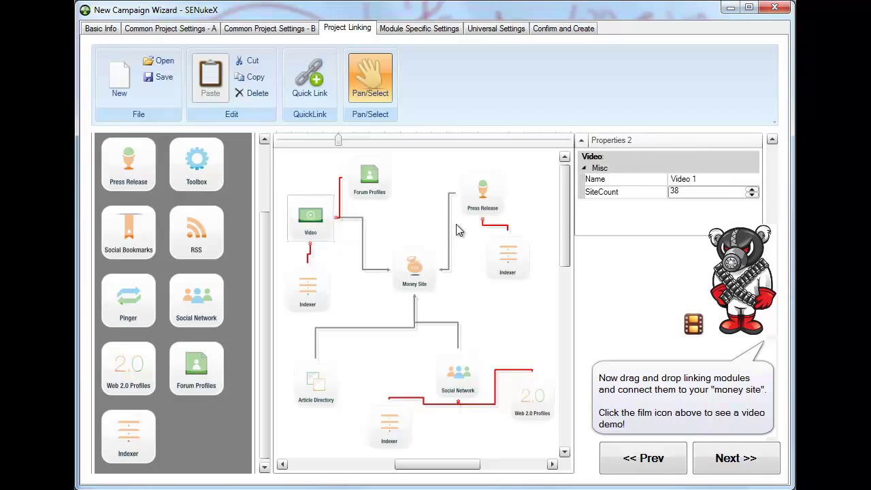
left_click(481, 192)
left_click(513, 258)
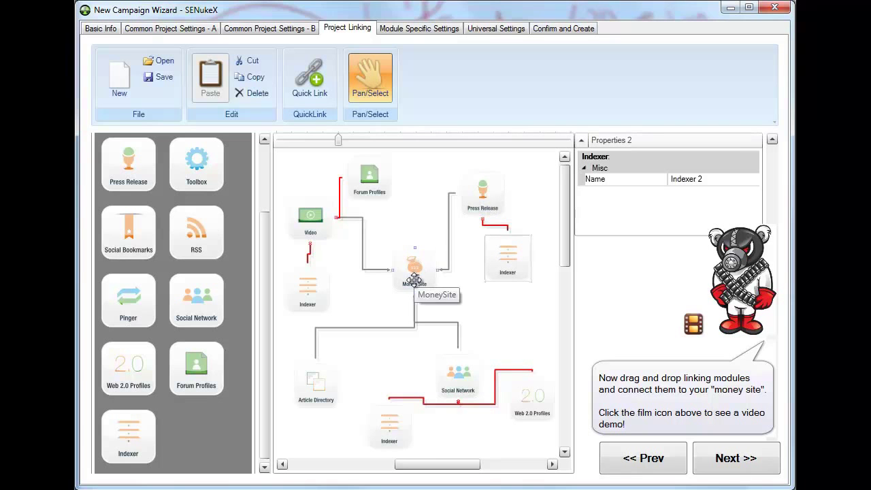
left_click(473, 202)
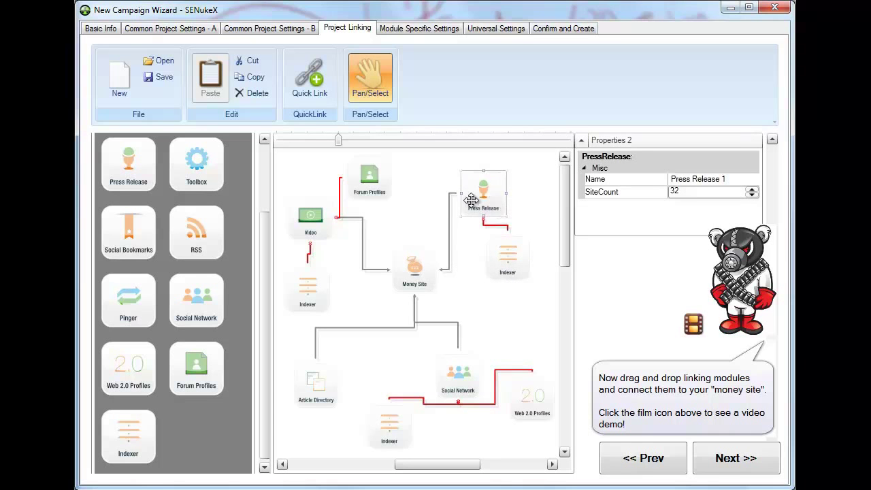
left_click(504, 269)
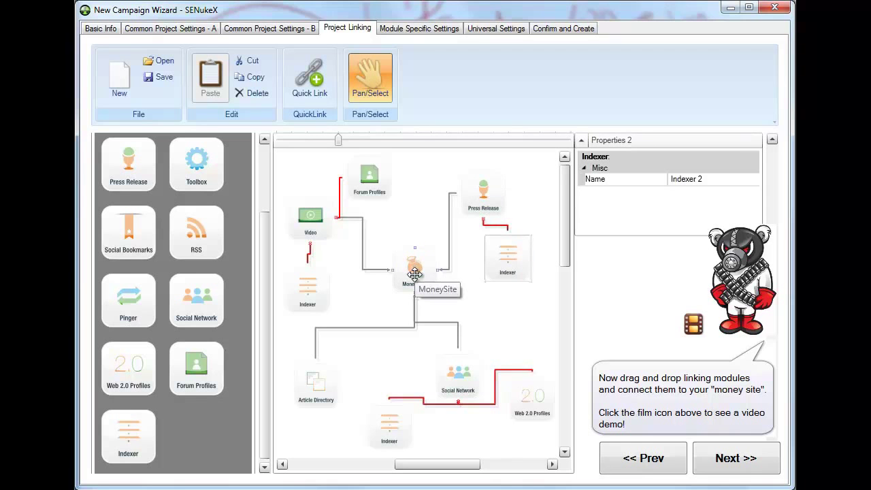
left_click(312, 219)
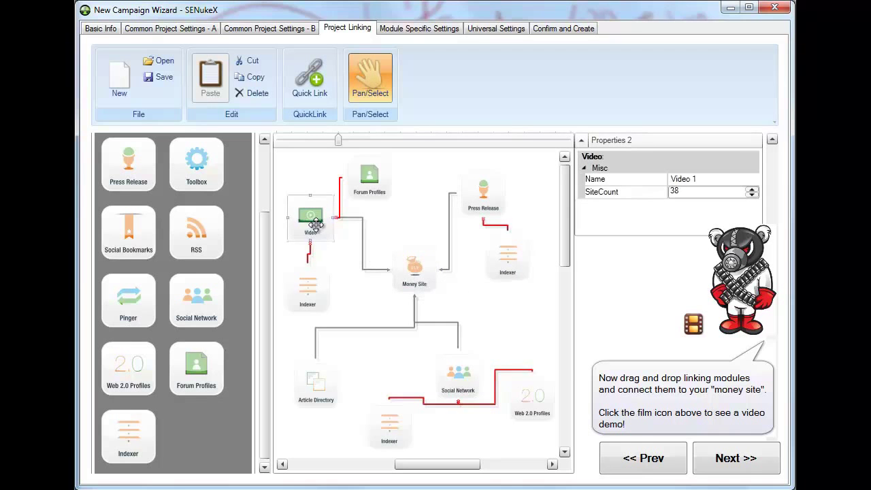
left_click(313, 381)
Move Social Network slightly down and right, and add a second Forum Profiles module between the Press Release's Indexer and Web 2.0 Profiles
left_click(462, 374)
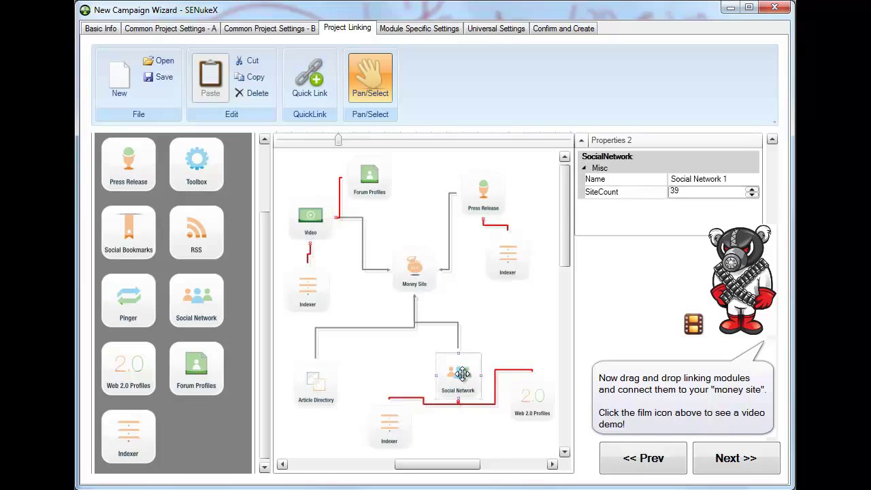
left_click_drag(463, 375, 478, 388)
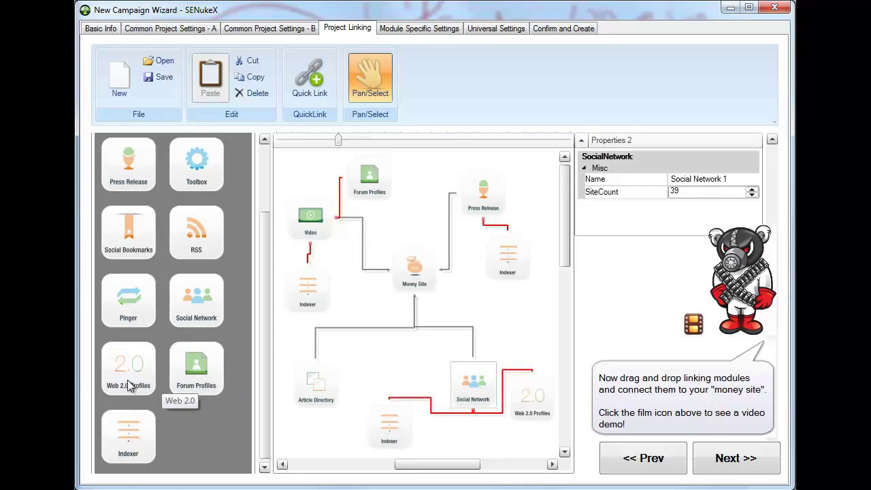
left_click_drag(192, 381, 512, 314)
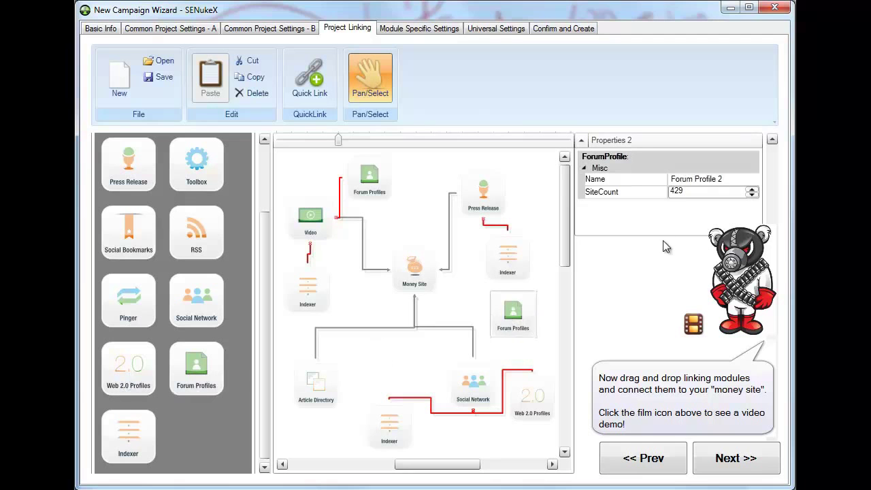
left_click(519, 320)
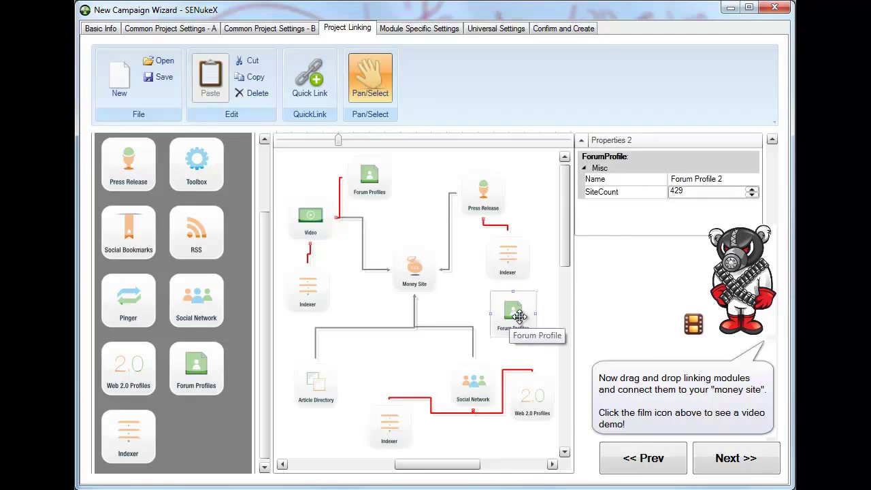